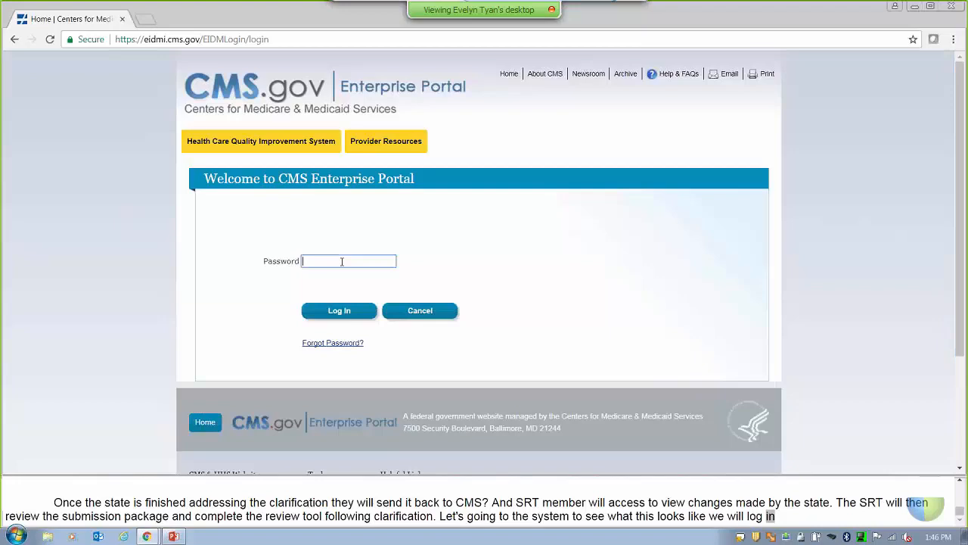
# Sign in to the CMS Enterprise Portal with the account password.
pyautogui.write('••')
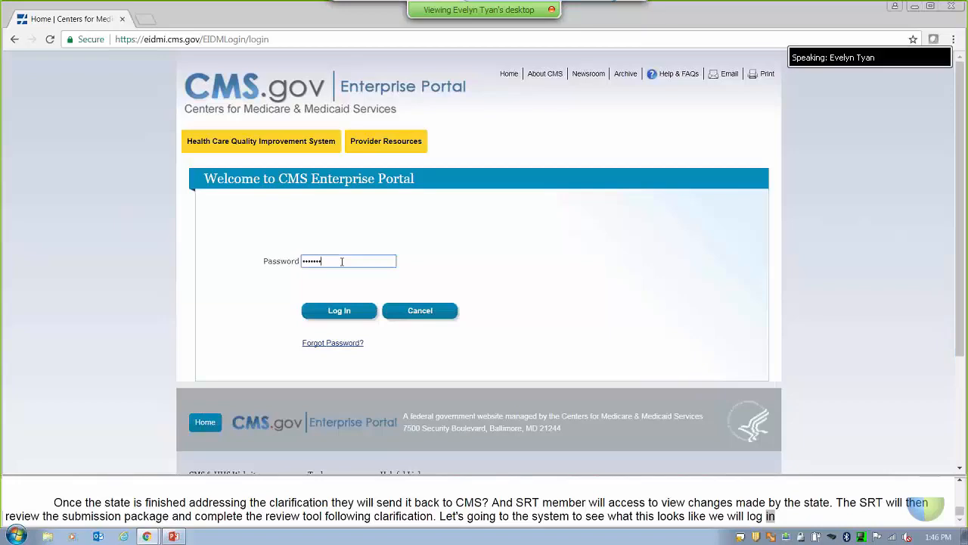
pyautogui.click(341, 312)
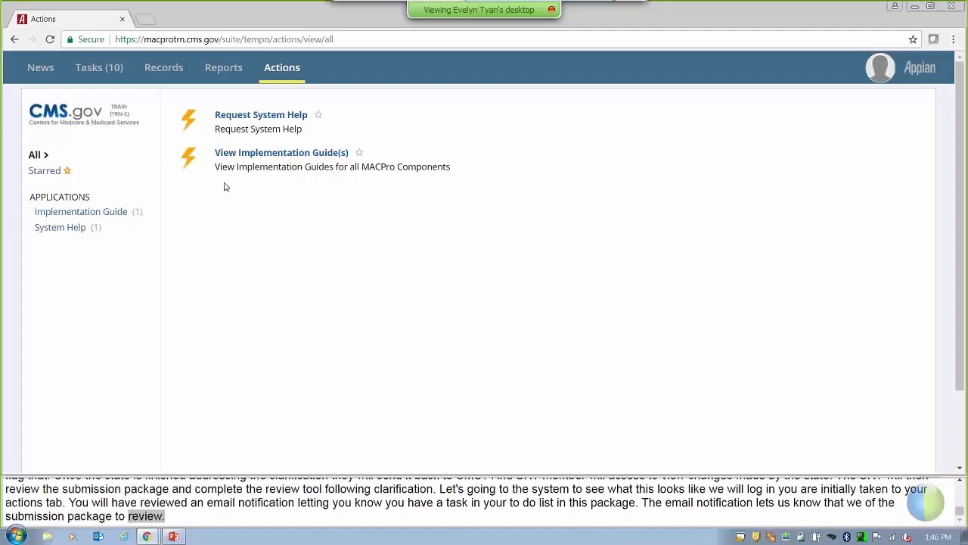
# Go to the Records page listing MACPro record types.
pyautogui.click(167, 87)
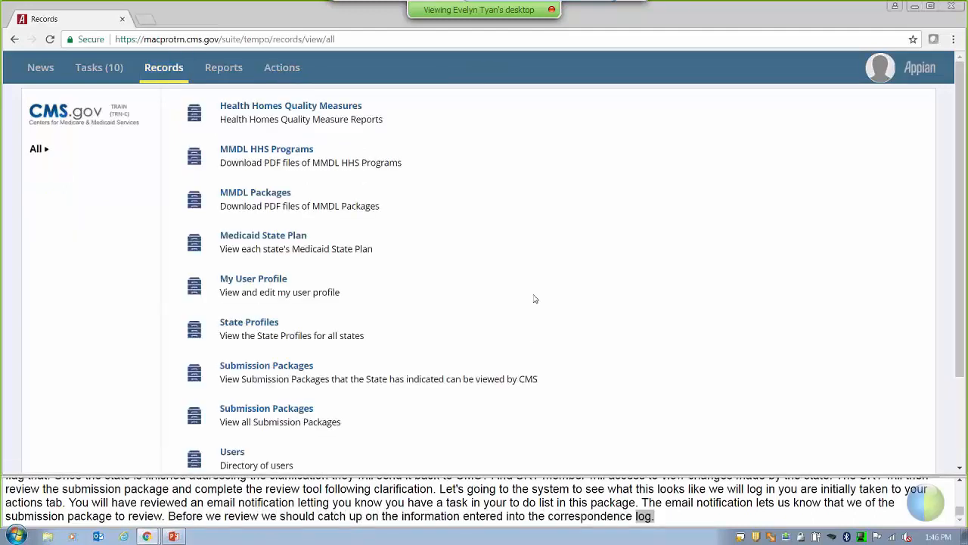
# From the full Submission Packages list, open package MO2017MS0081O (MO-17-4468-G).
pyautogui.scroll(-1, 534, 299)
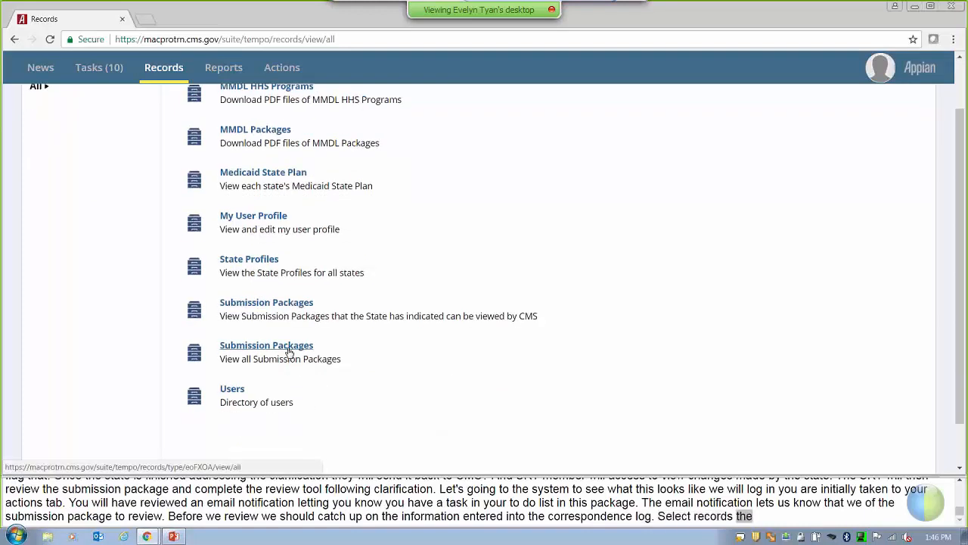
pyautogui.click(288, 349)
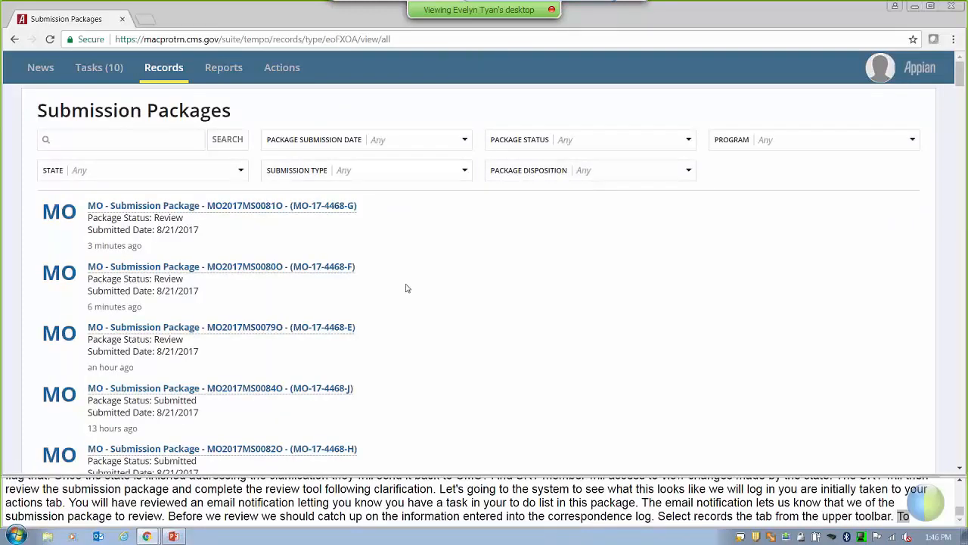
pyautogui.click(326, 206)
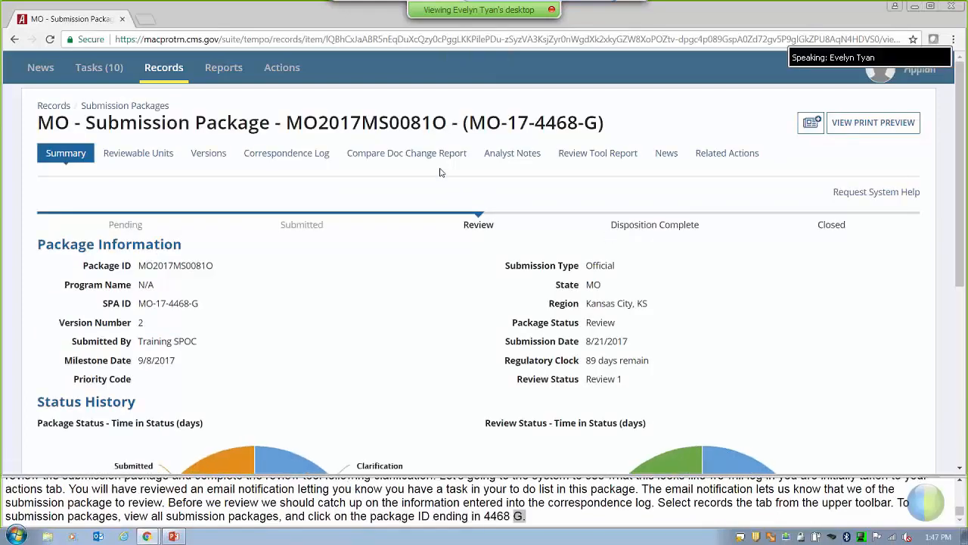
# Check the Compare Doc Change Report, where only Non-MAGI Groups changed, then view the Correspondence Log.
pyautogui.click(390, 157)
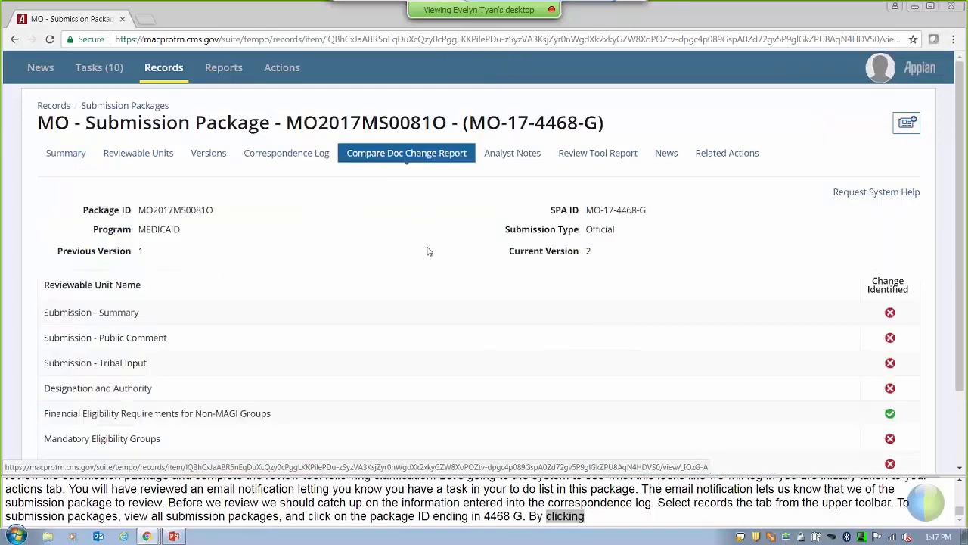
pyautogui.scroll(-2, 163, 331)
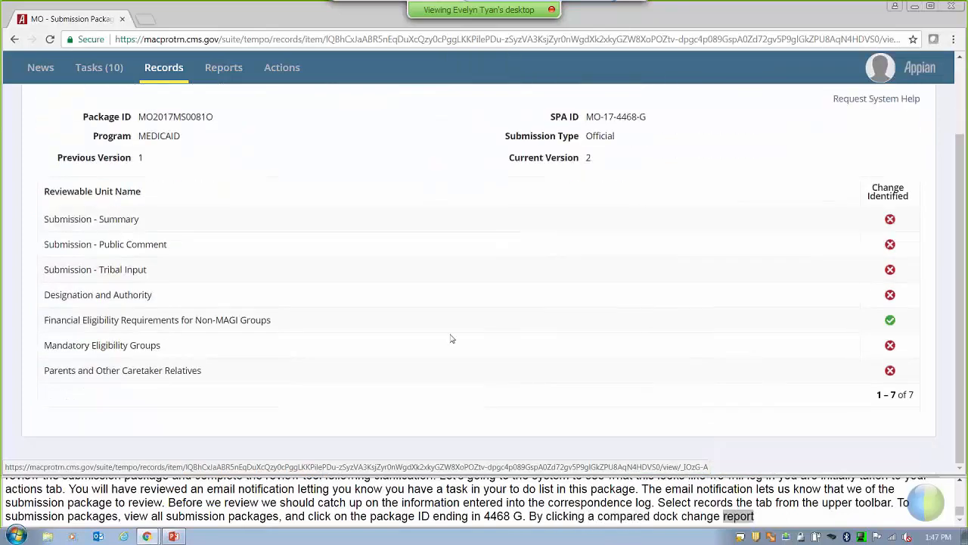
pyautogui.moveTo(896, 324)
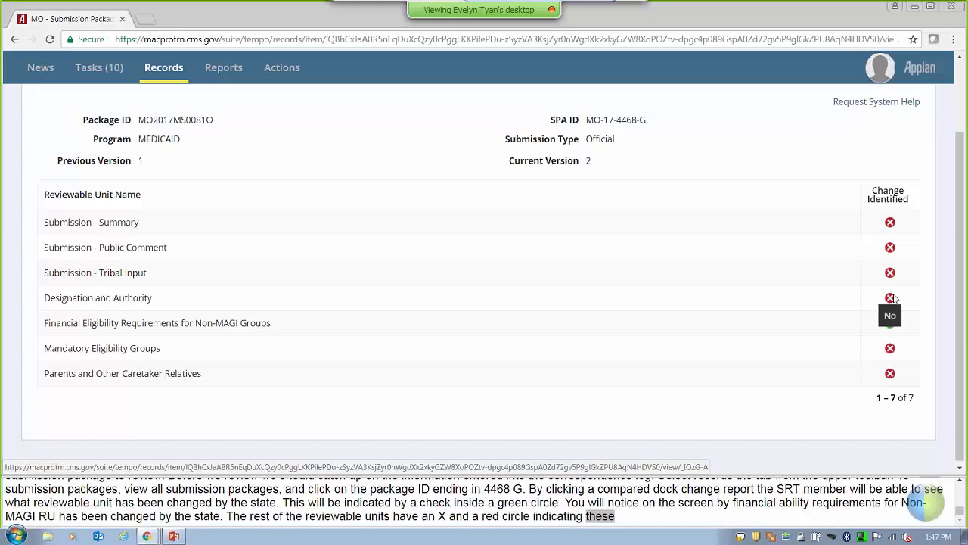
pyautogui.scroll(2, 895, 297)
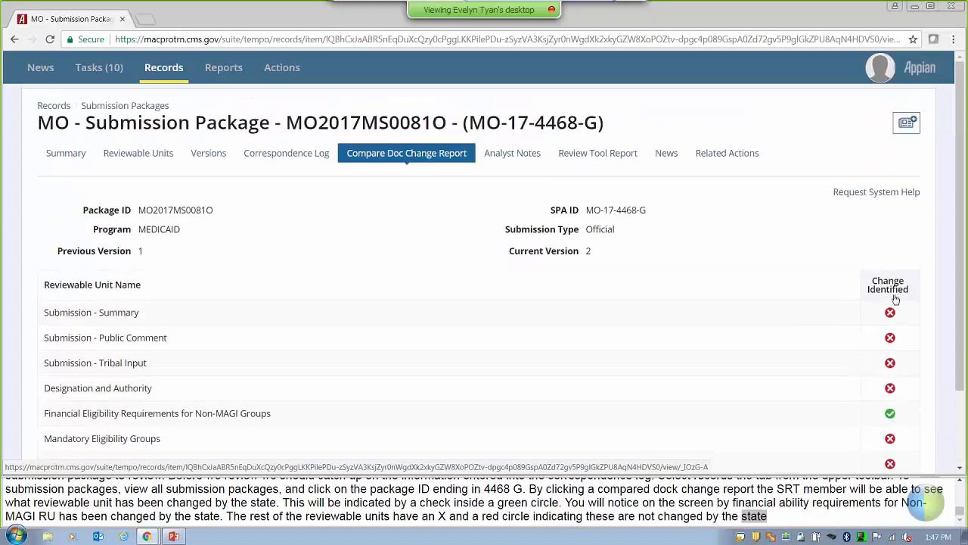
pyautogui.click(286, 154)
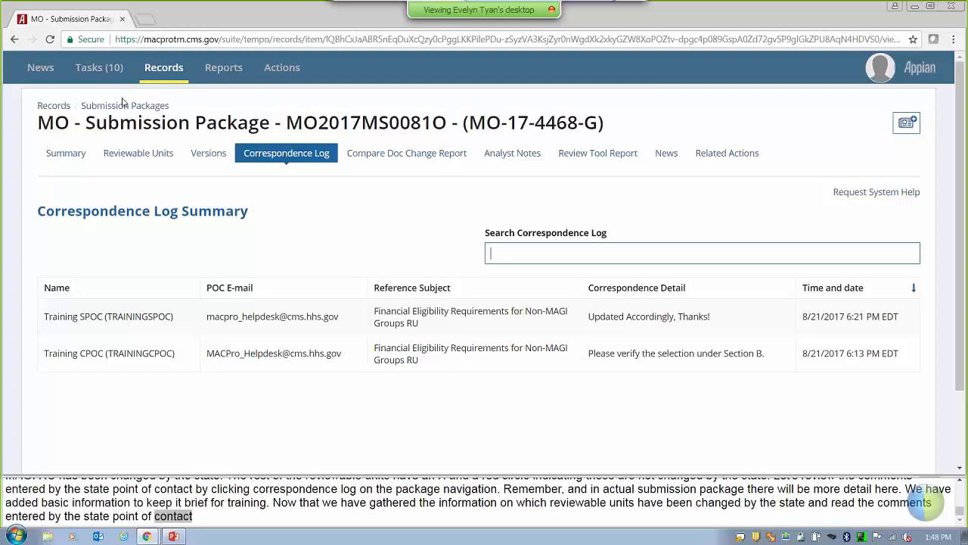
# From Tasks, open the Review Submission Package task for MO-17-4468-G.
pyautogui.click(109, 71)
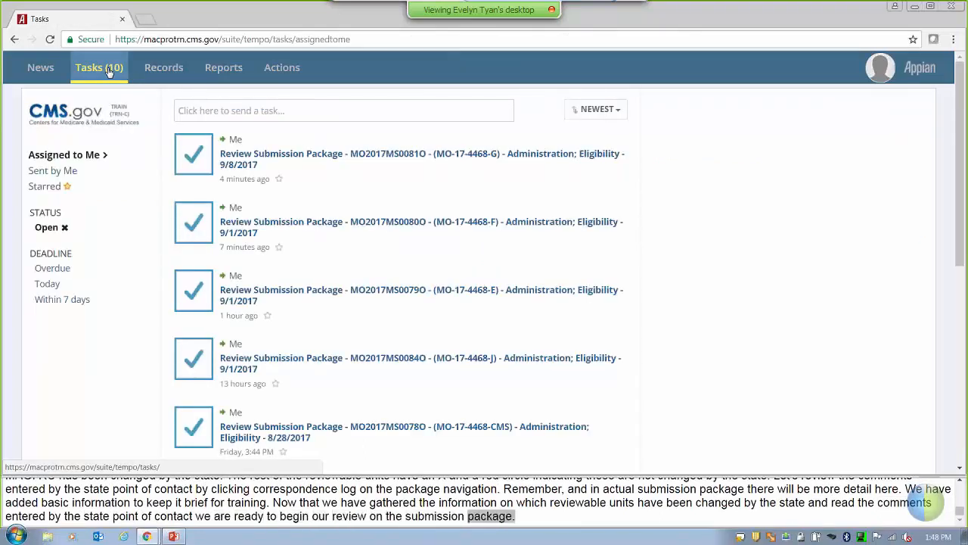
pyautogui.click(314, 154)
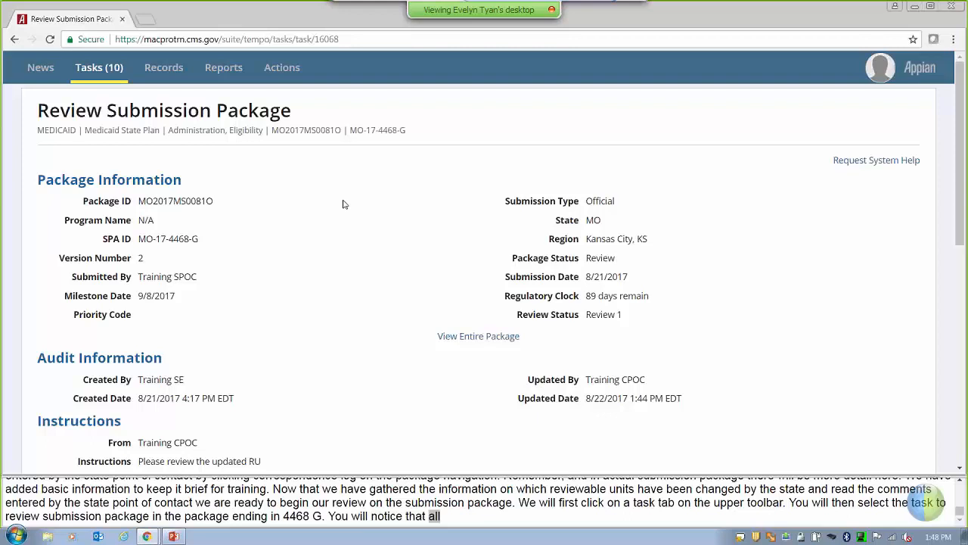
# In the Medicaid Eligibility SPA units, open Financial Eligibility Requirements for Non-MAGI Groups.
pyautogui.scroll(-4, 398, 279)
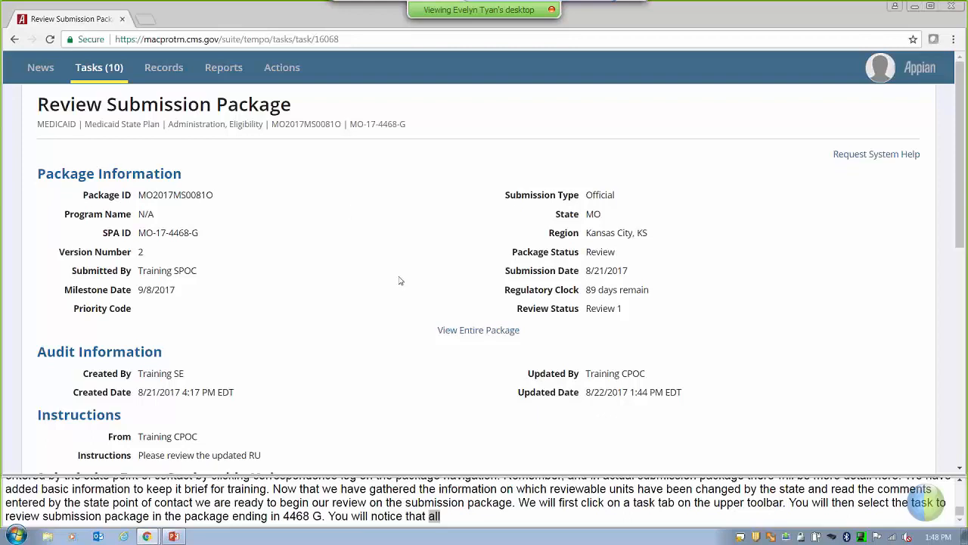
pyautogui.scroll(-2, 454, 314)
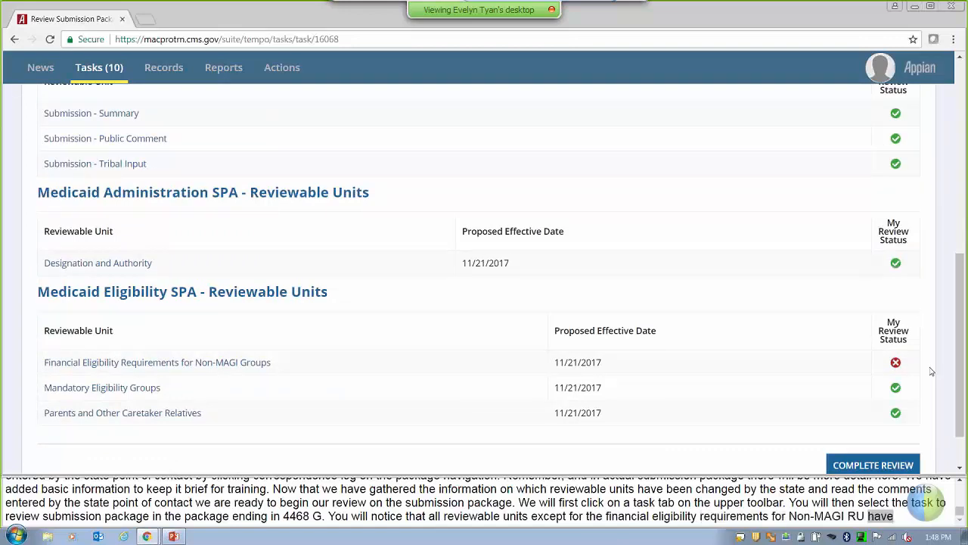
pyautogui.moveTo(901, 366)
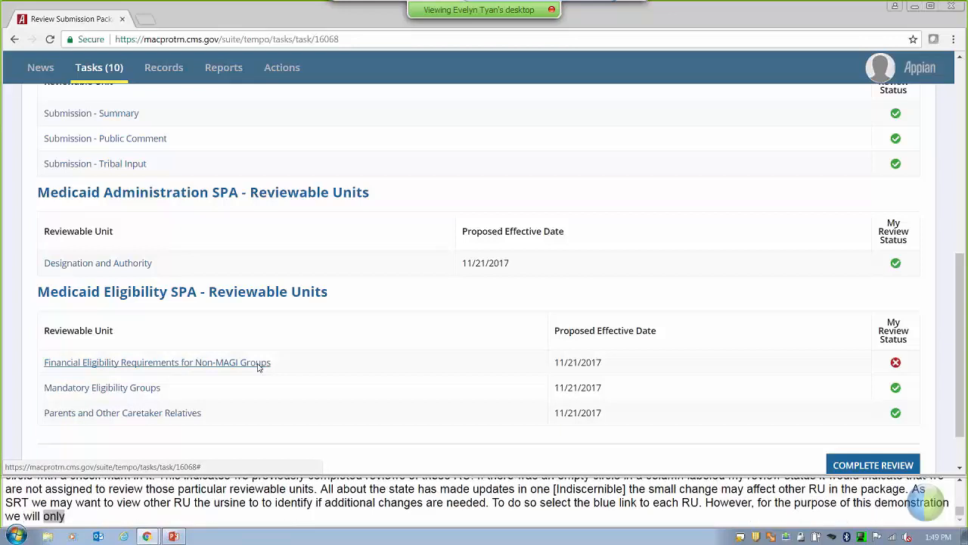
pyautogui.click(258, 366)
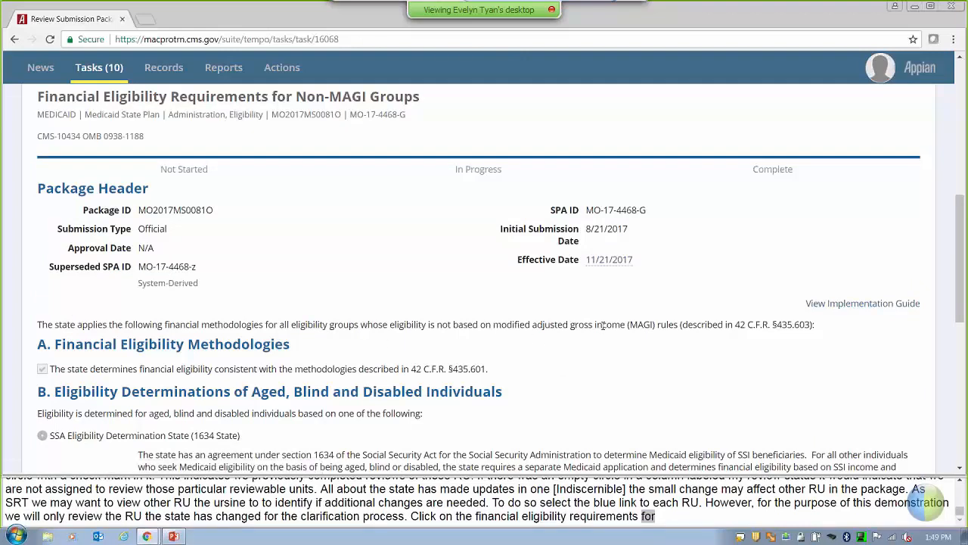
# Open View Compare Doc to compare the unit's previous and current versions.
pyautogui.scroll(3, 603, 324)
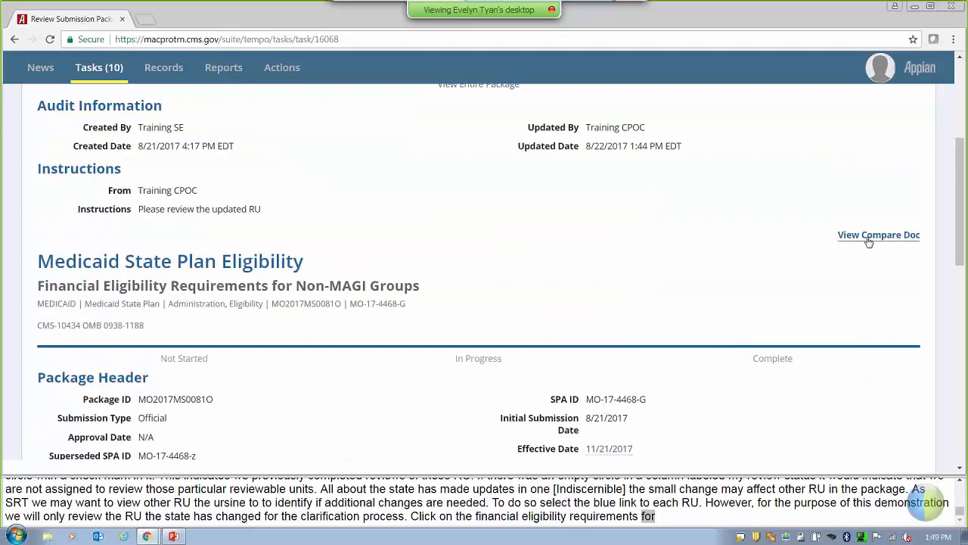
pyautogui.click(905, 239)
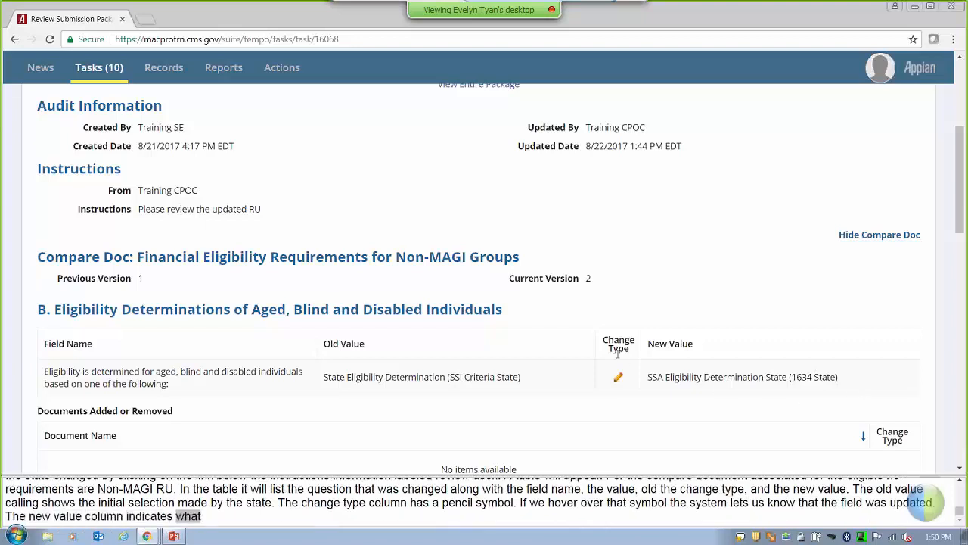
# Scroll the Compare Doc past the empty Documents Added or Removed table.
pyautogui.scroll(-2, 618, 354)
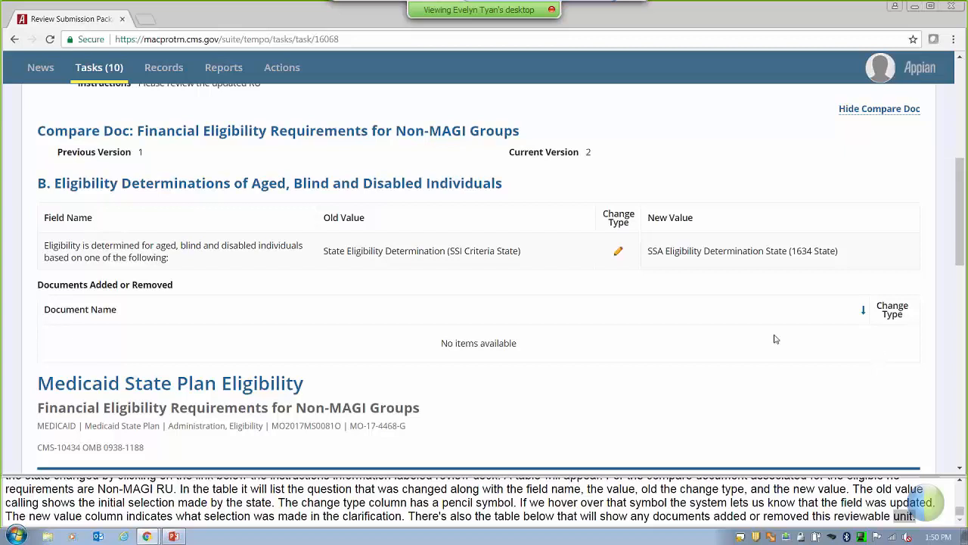
# Expand the Review Assessment to see the current Unclear rating, citation and justification.
pyautogui.scroll(-6, 775, 339)
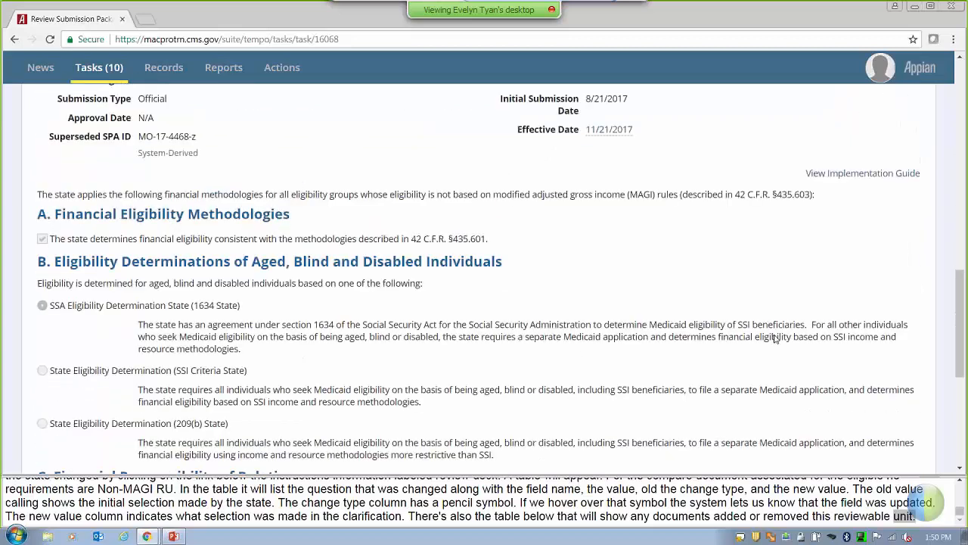
pyautogui.scroll(-4, 774, 335)
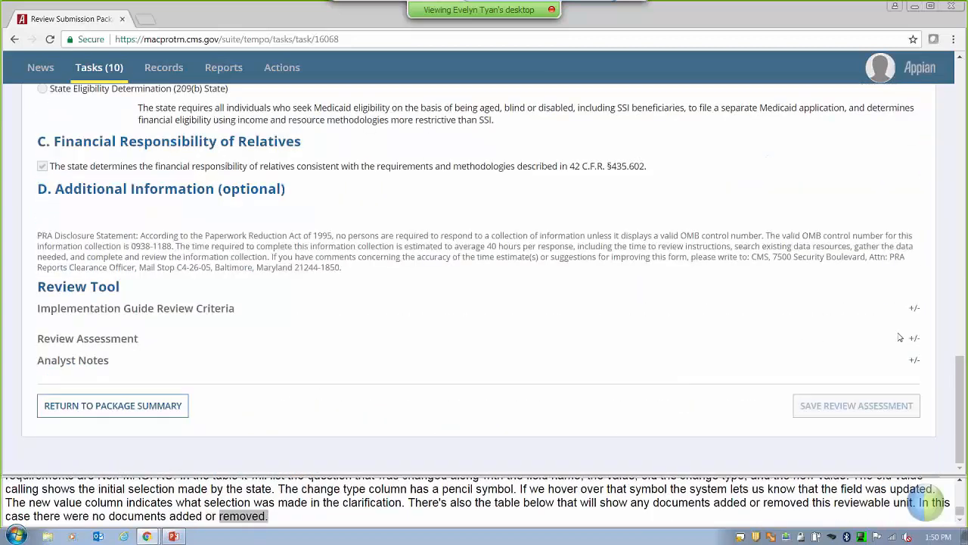
pyautogui.click(915, 340)
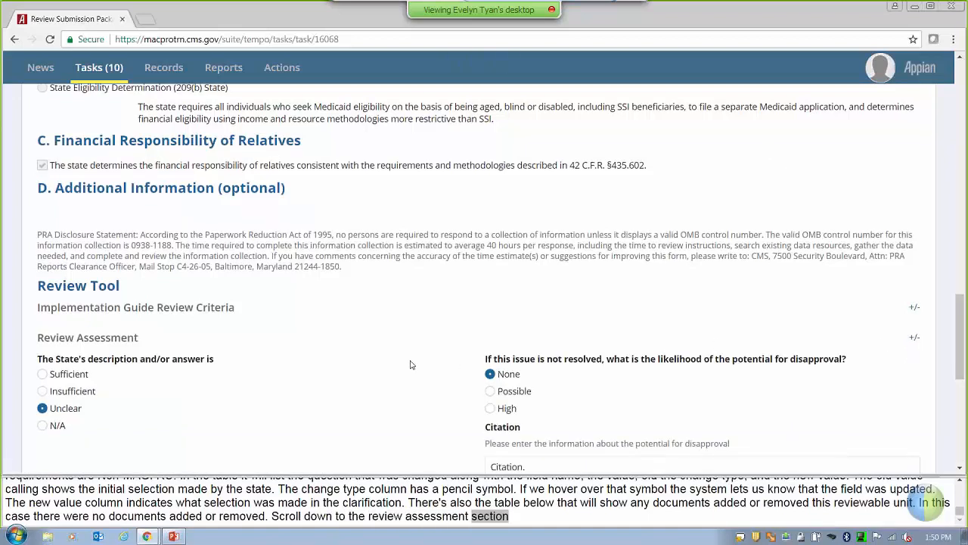
pyautogui.scroll(-4, 411, 365)
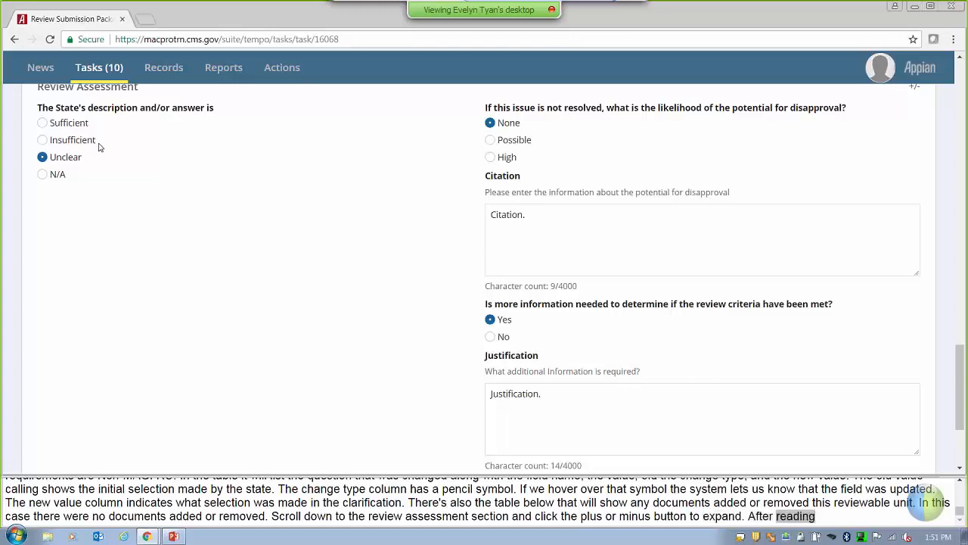
# Rate it Sufficient, resolved with adequate modified submission, dated 08/22/2017, review complete Yes.
pyautogui.click(77, 126)
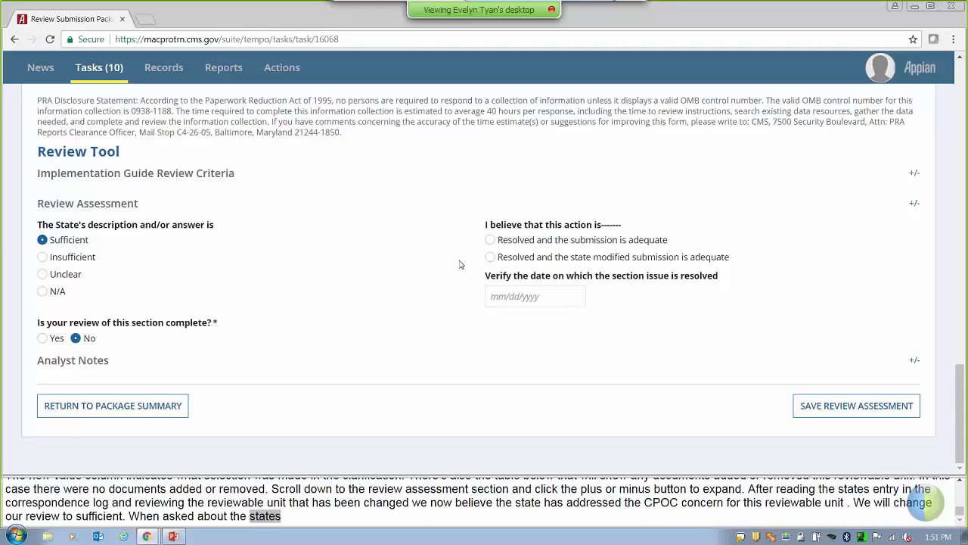
pyautogui.click(502, 257)
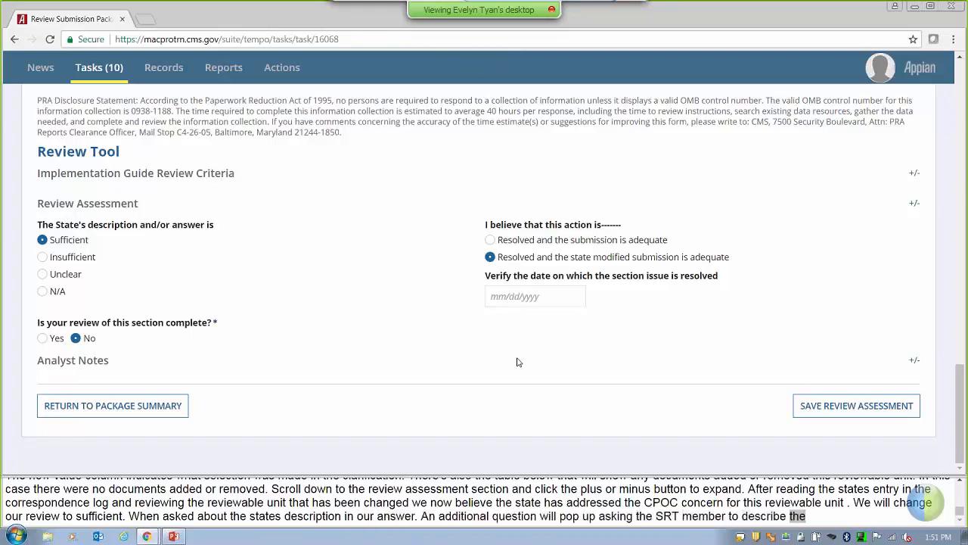
pyautogui.click(548, 297)
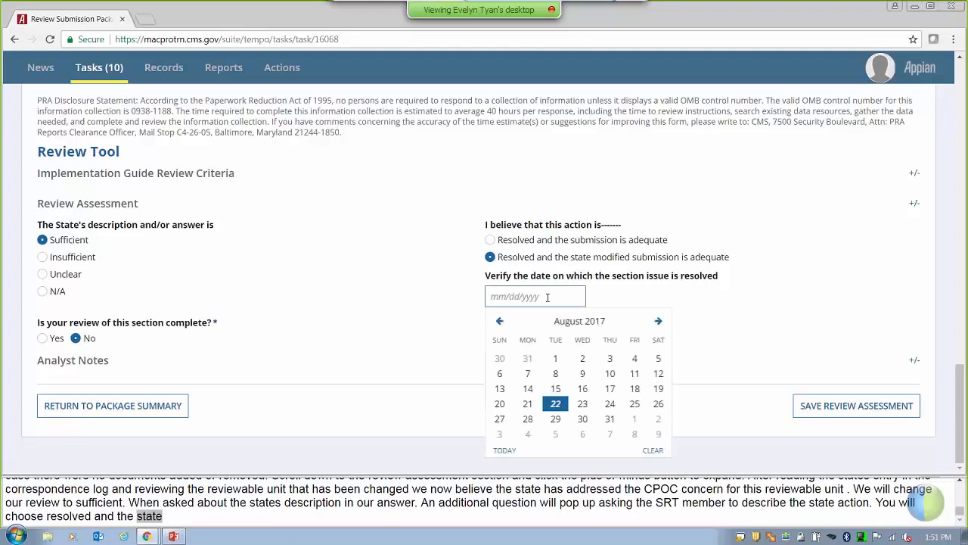
pyautogui.click(556, 404)
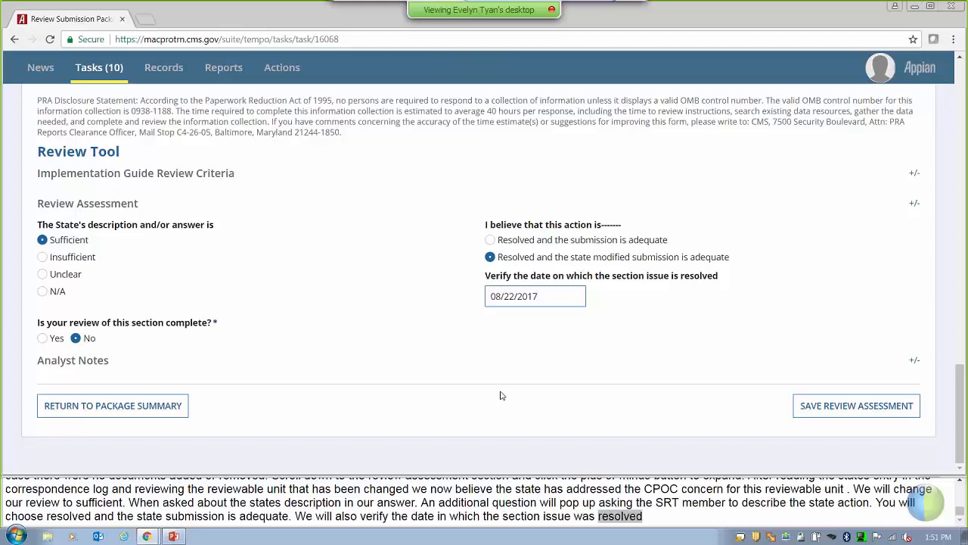
pyautogui.click(51, 338)
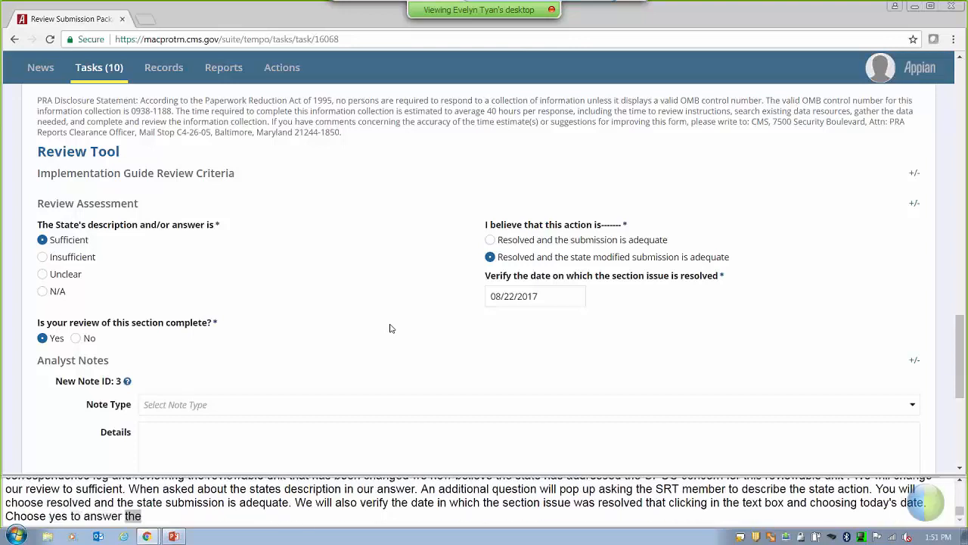
# Save the Non-MAGI Groups assessment with its Sufficient rating and 08/22/2017 date.
pyautogui.scroll(-2, 413, 375)
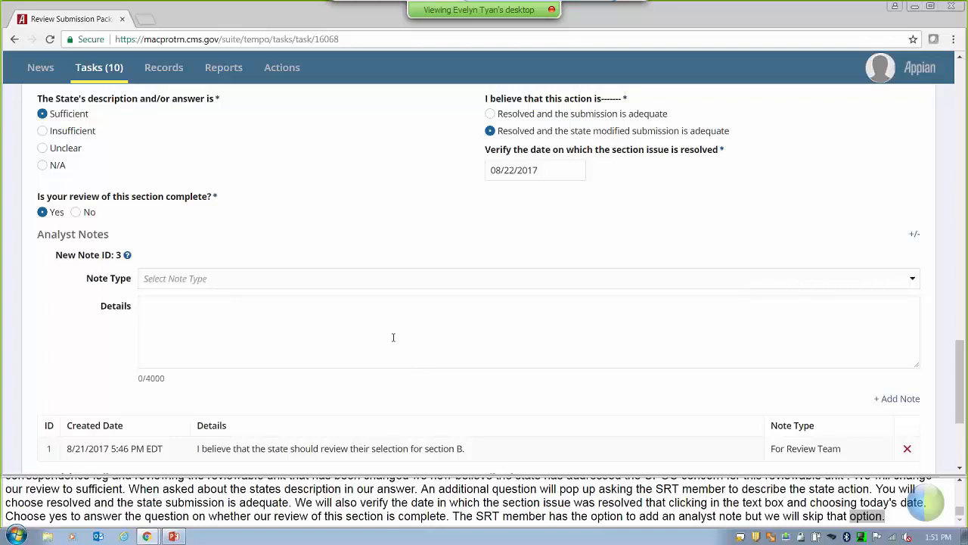
pyautogui.scroll(-5, 394, 337)
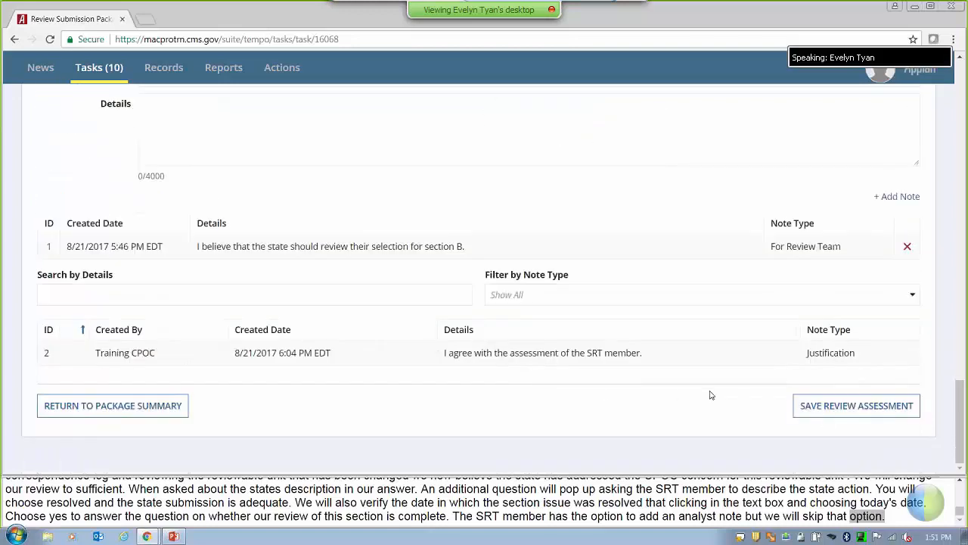
pyautogui.click(861, 413)
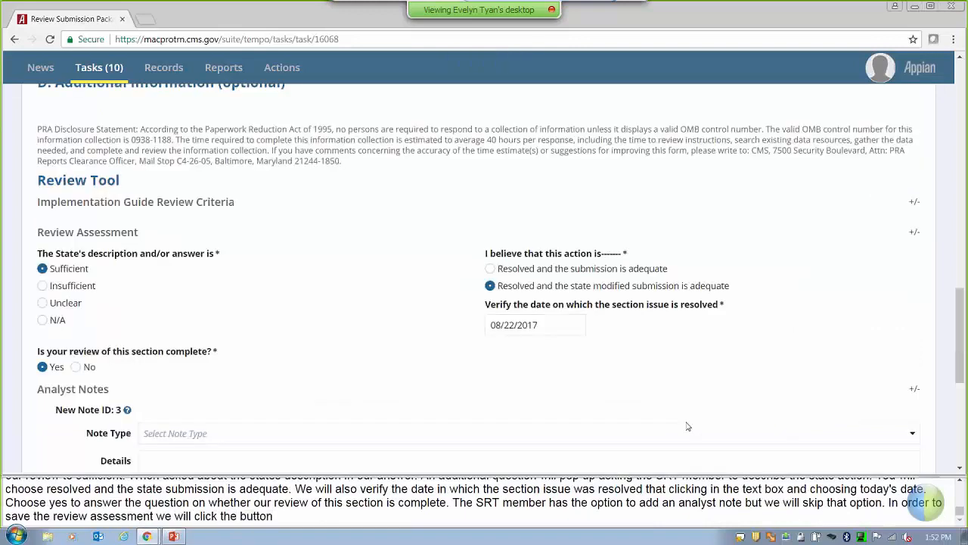
pyautogui.scroll(-5, 435, 204)
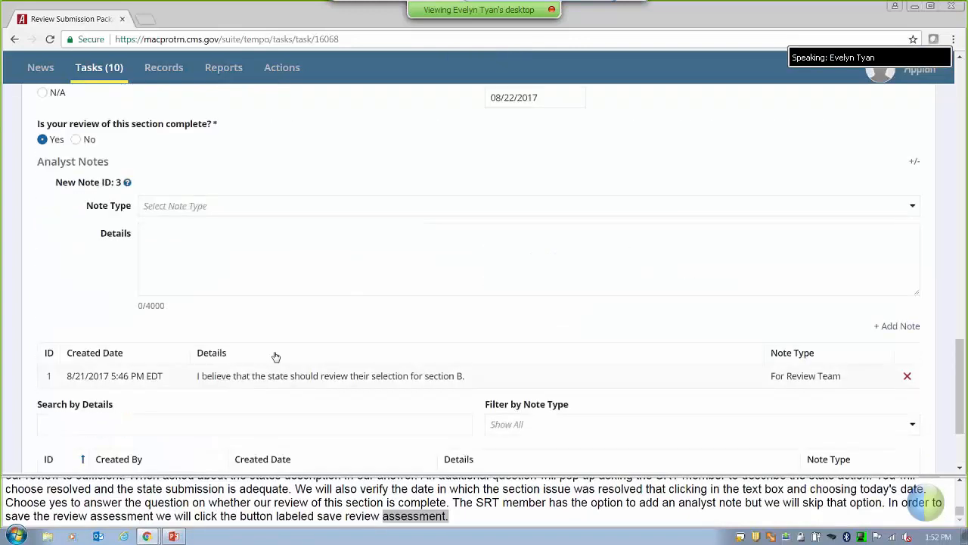
# From the package summary with all units checked, complete the MO2017MS0081O review.
pyautogui.click(70, 408)
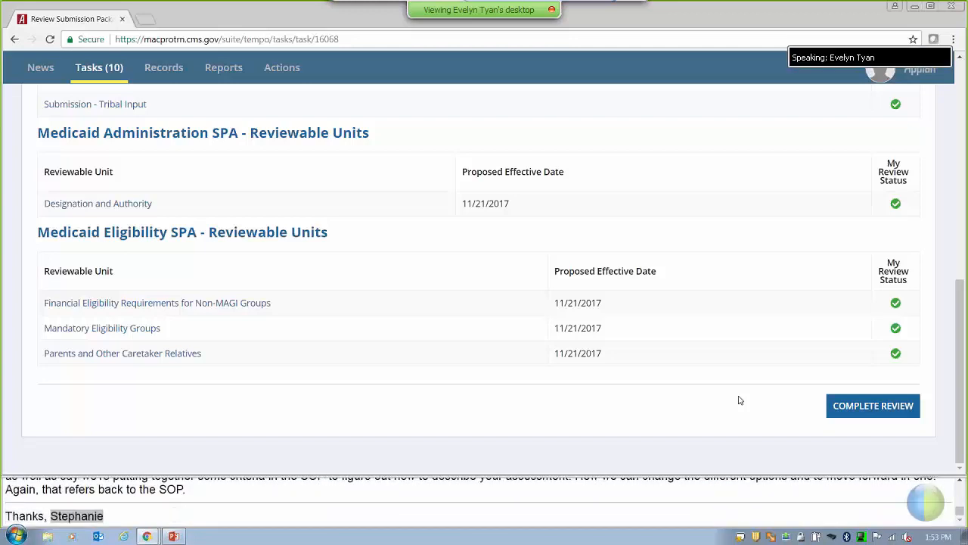
pyautogui.click(852, 408)
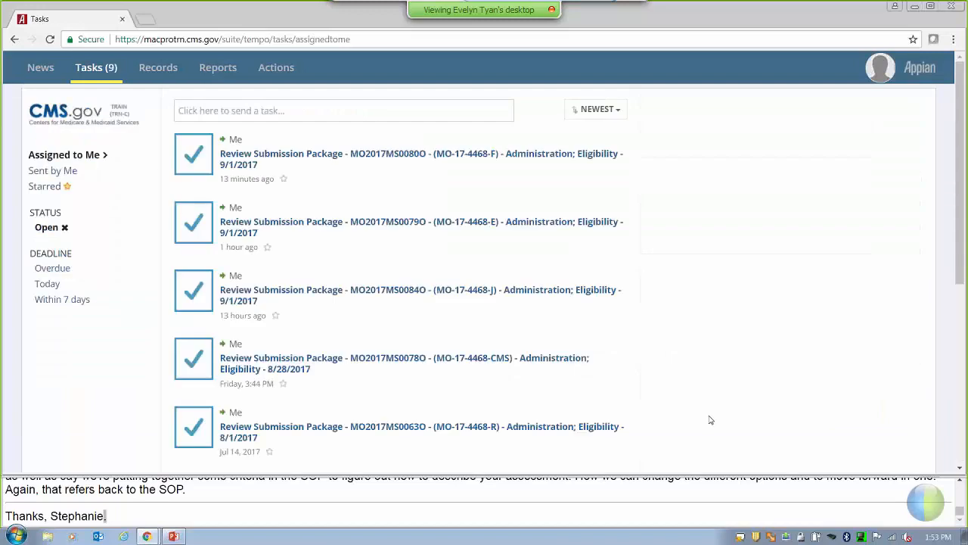
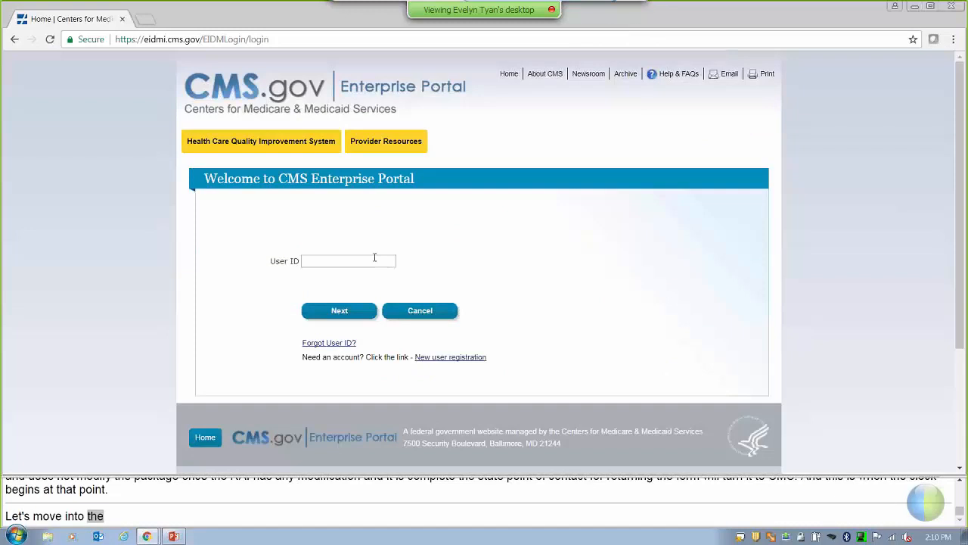
# Sign in to the CMS Enterprise Portal with the training user ID and its password.
pyautogui.click(371, 262)
pyautogui.write('TRAIN')
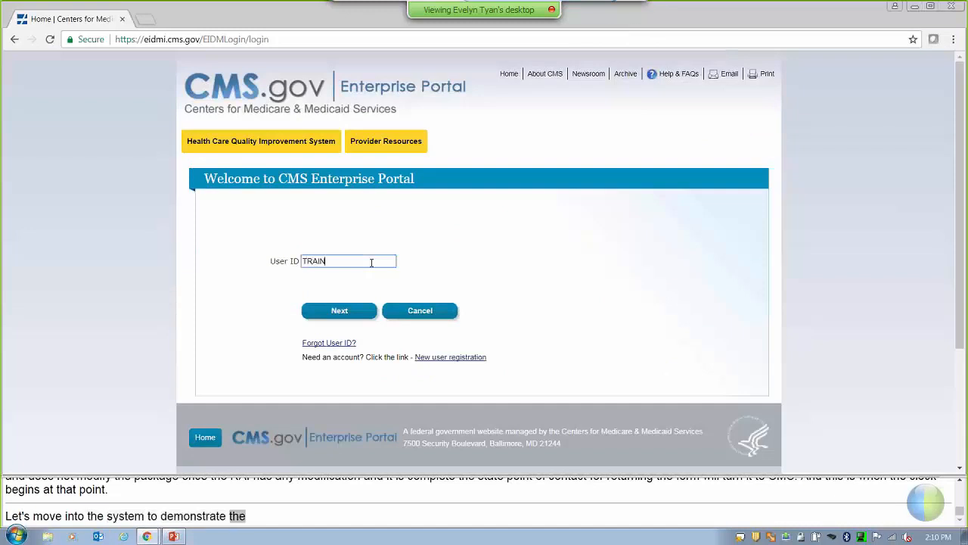
pyautogui.write('INGCPOC')
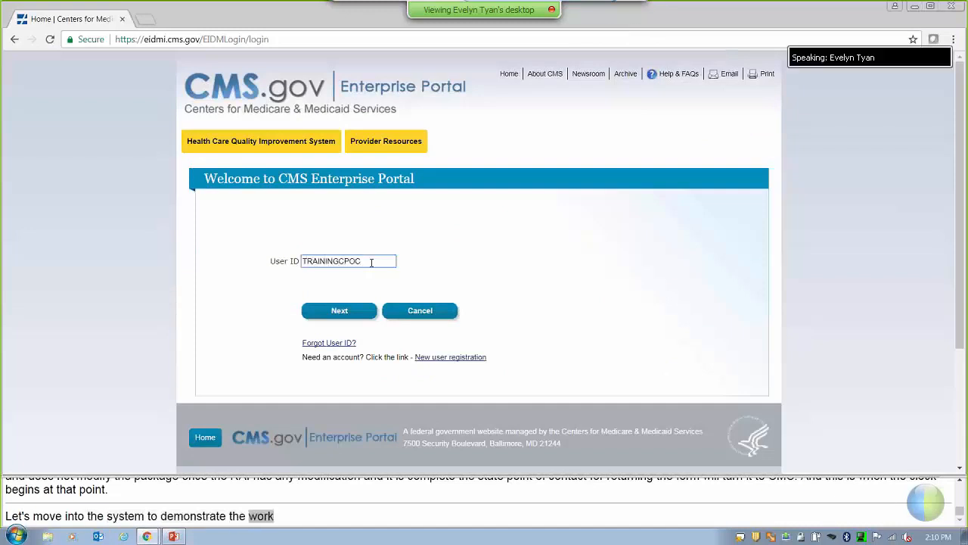
pyautogui.click(337, 313)
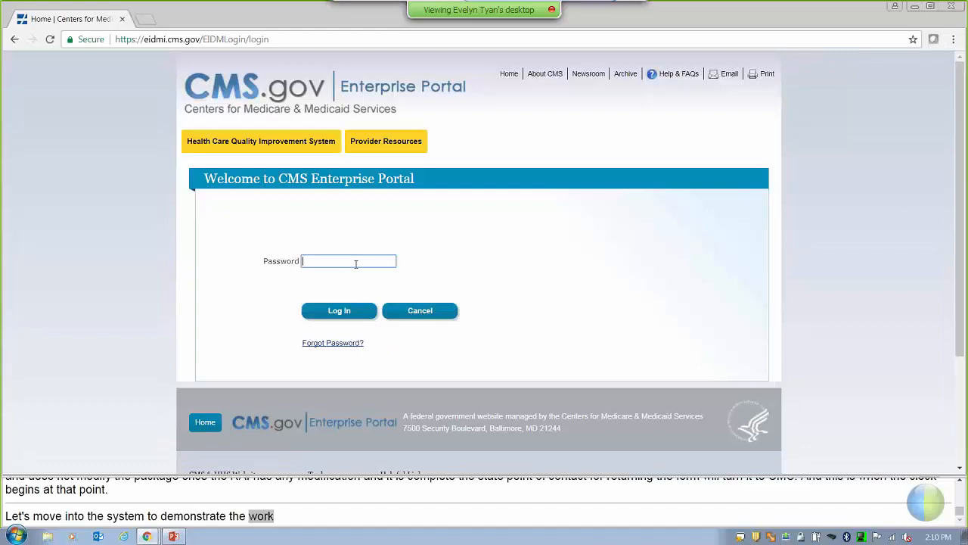
pyautogui.write('••••••••')
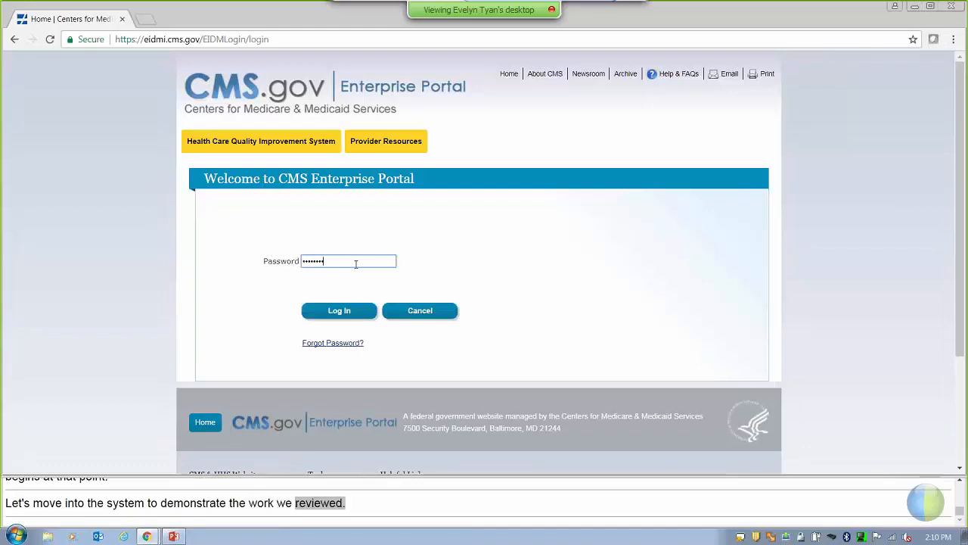
pyautogui.click(333, 311)
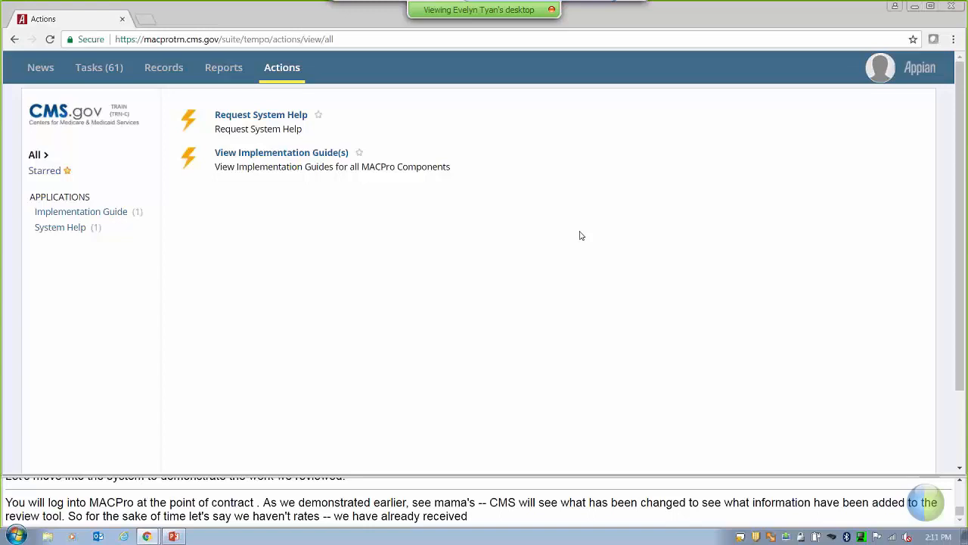
# From Tasks, open the Review Submission Package - MO2017MS0081O task.
pyautogui.click(95, 75)
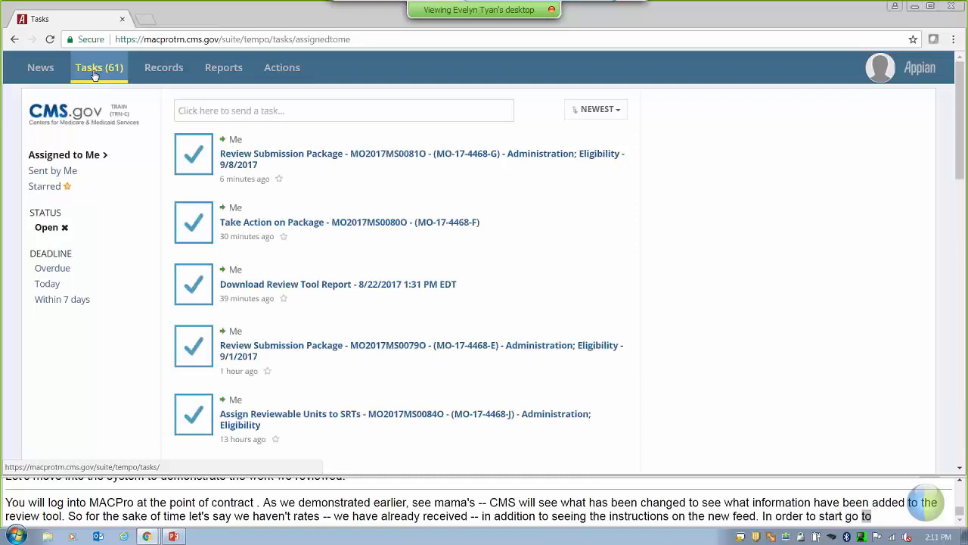
pyautogui.click(303, 158)
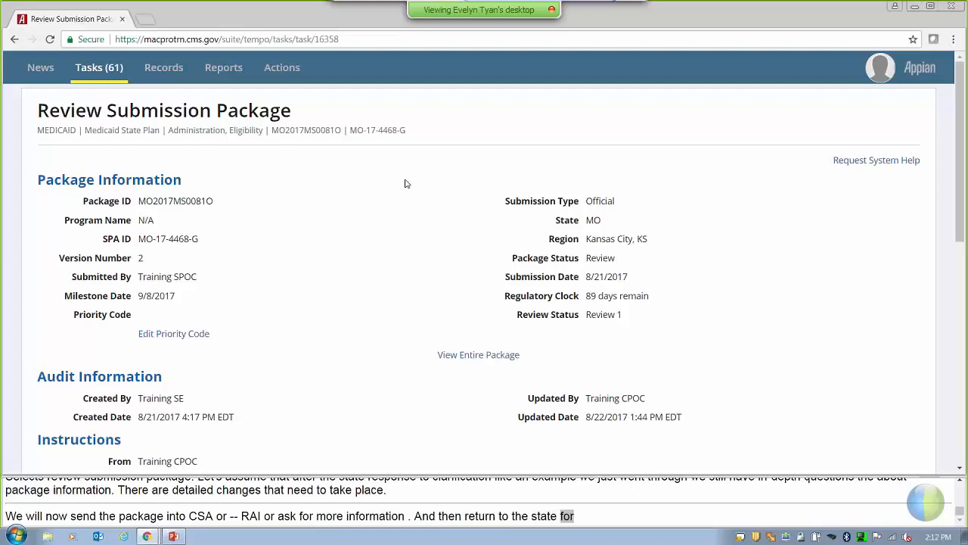
# Confirm all reviewable units show review complete, then choose Take Action on Package.
pyautogui.scroll(-4, 405, 185)
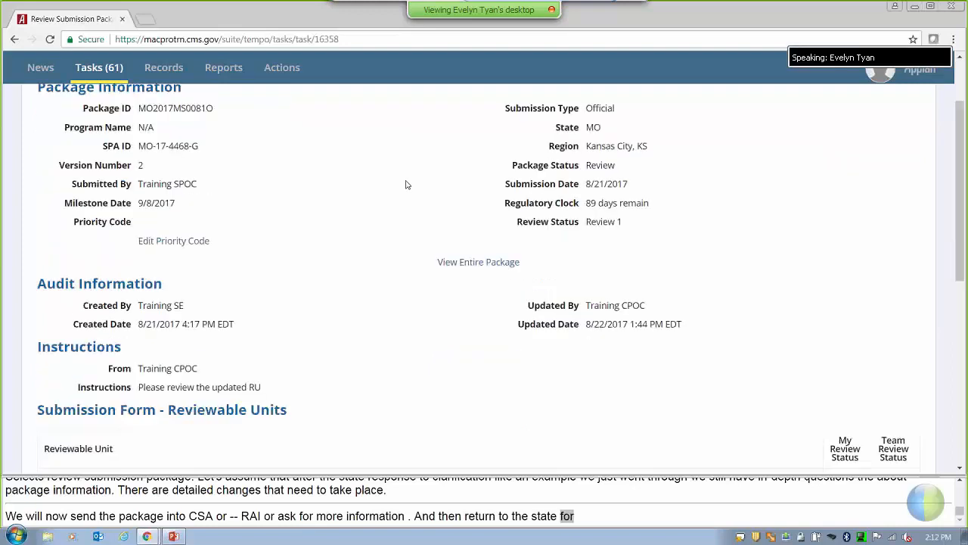
pyautogui.scroll(-2, 406, 184)
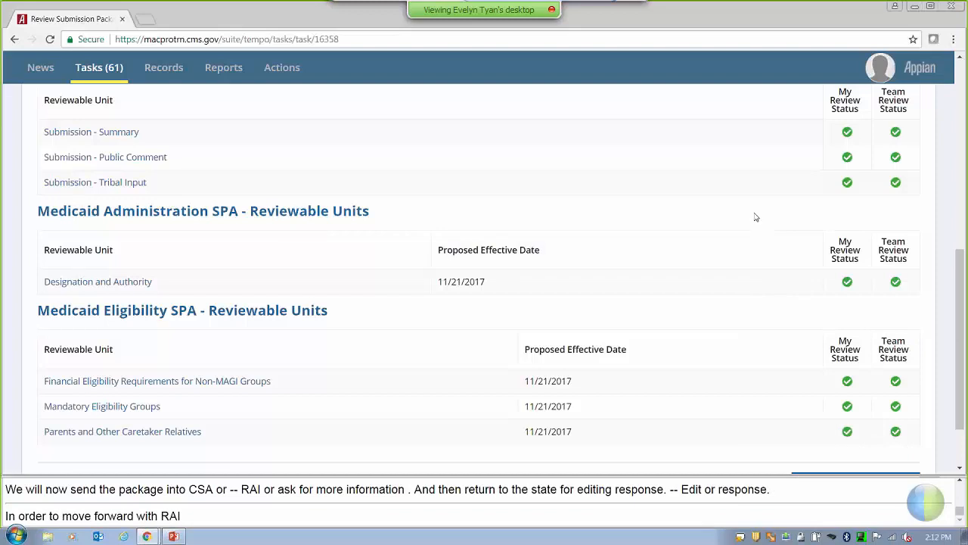
pyautogui.scroll(-2, 735, 203)
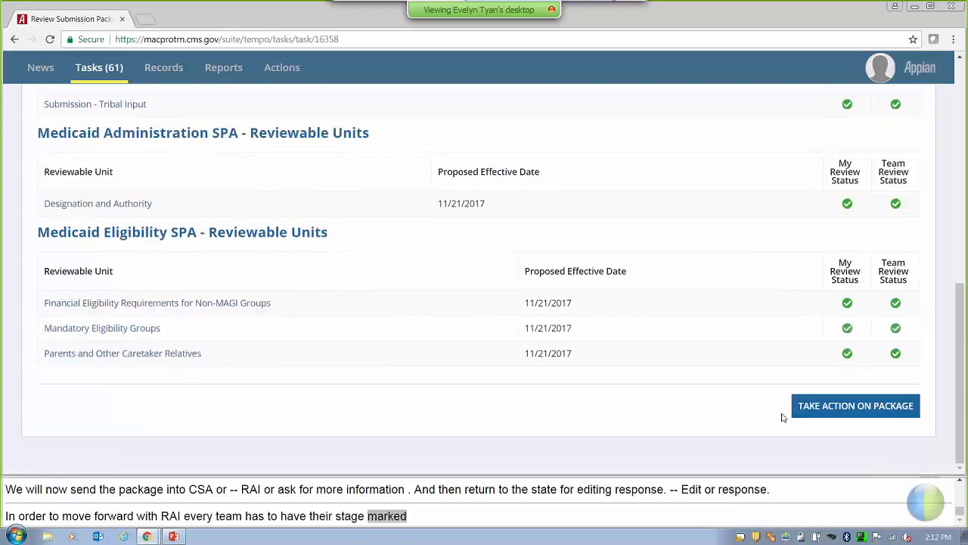
pyautogui.click(887, 407)
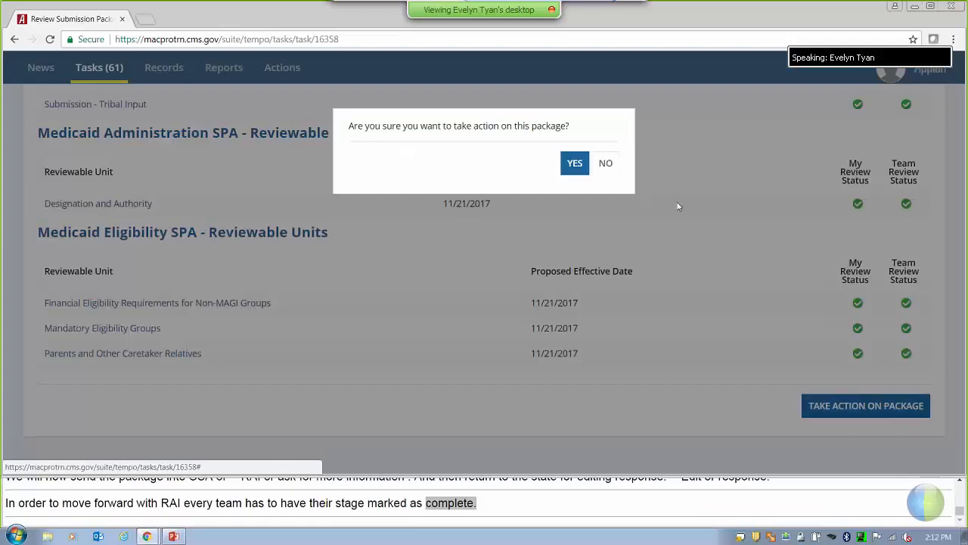
# Execute the Request Additional Information action on package MO2017MS0081O and confirm it.
pyautogui.click(577, 165)
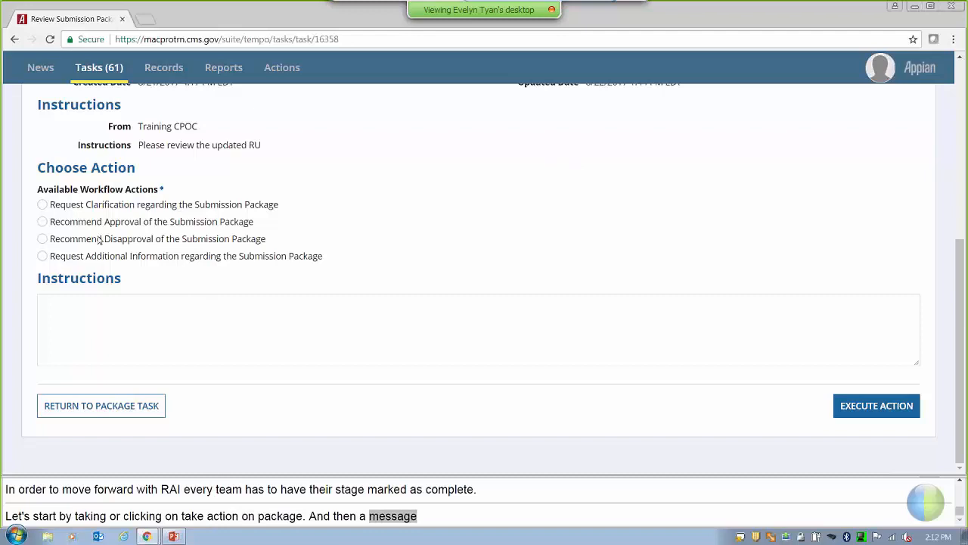
pyautogui.click(42, 258)
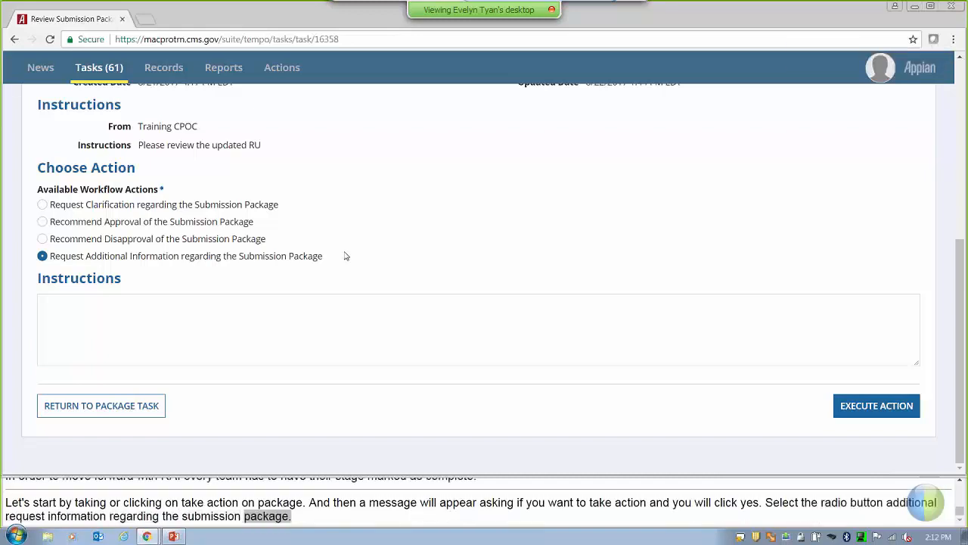
pyautogui.scroll(4, 345, 256)
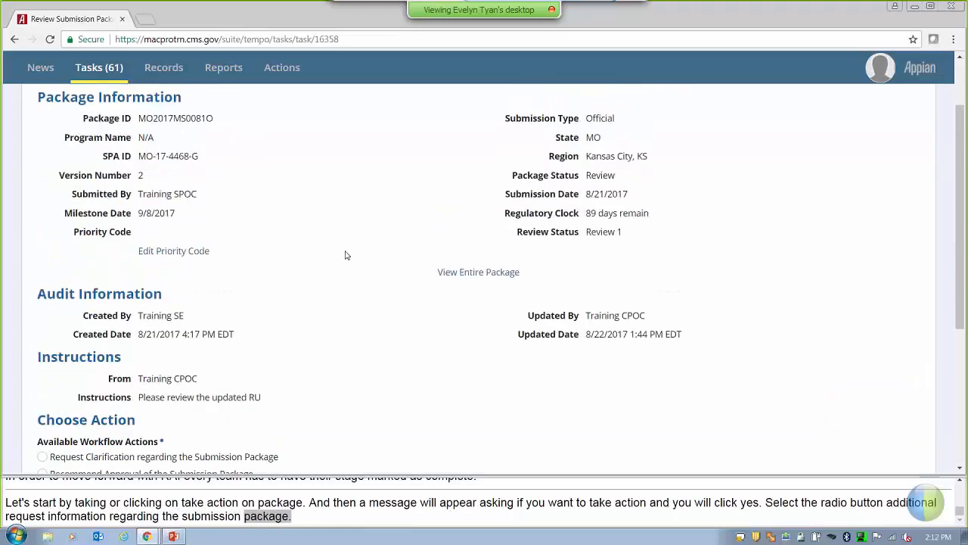
pyautogui.scroll(-4, 345, 256)
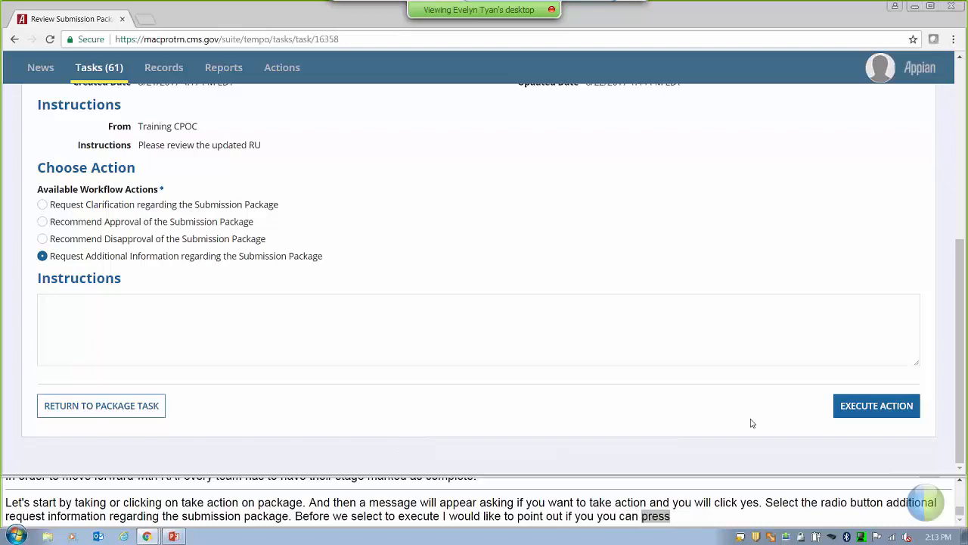
pyautogui.click(877, 413)
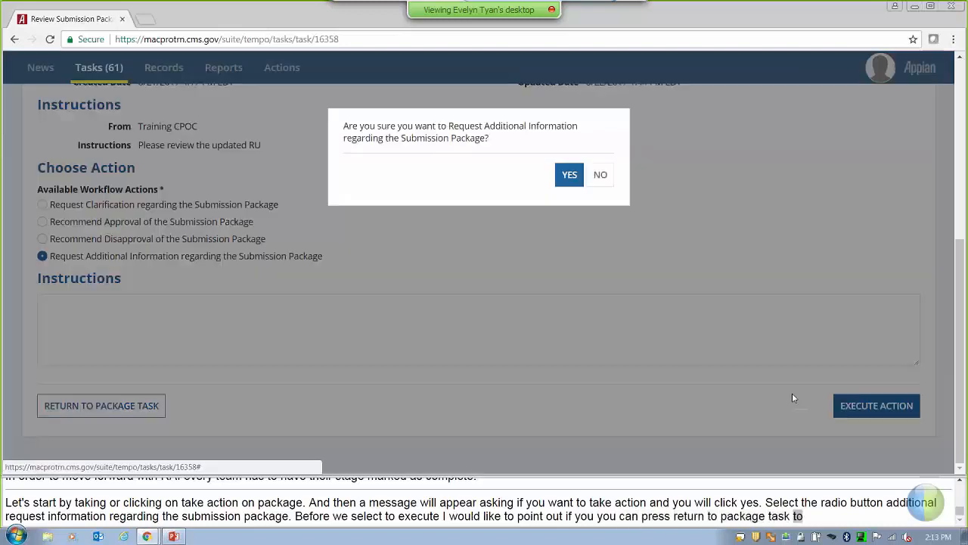
pyautogui.click(570, 176)
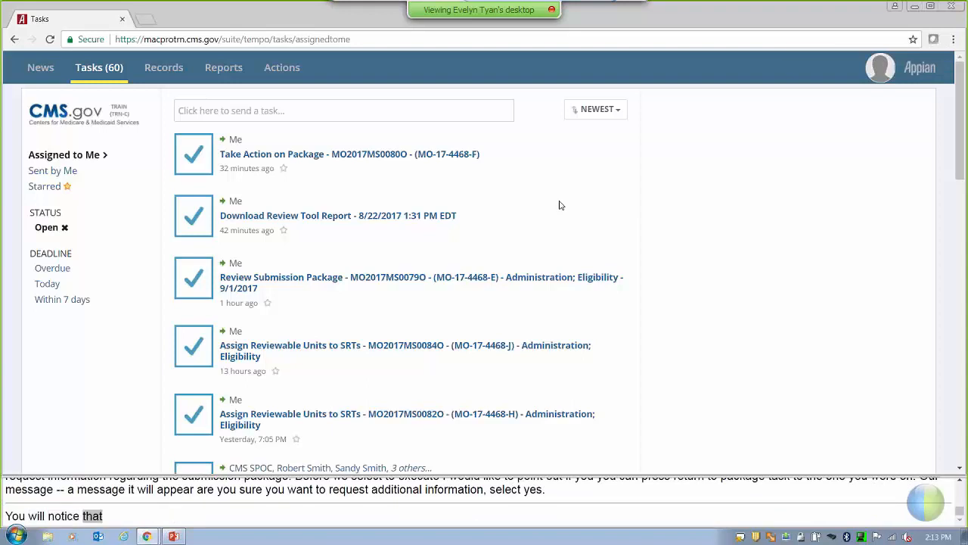
# Refresh Tasks and open the new Request Additional Information - MO2017MS0081O task.
pyautogui.click(99, 75)
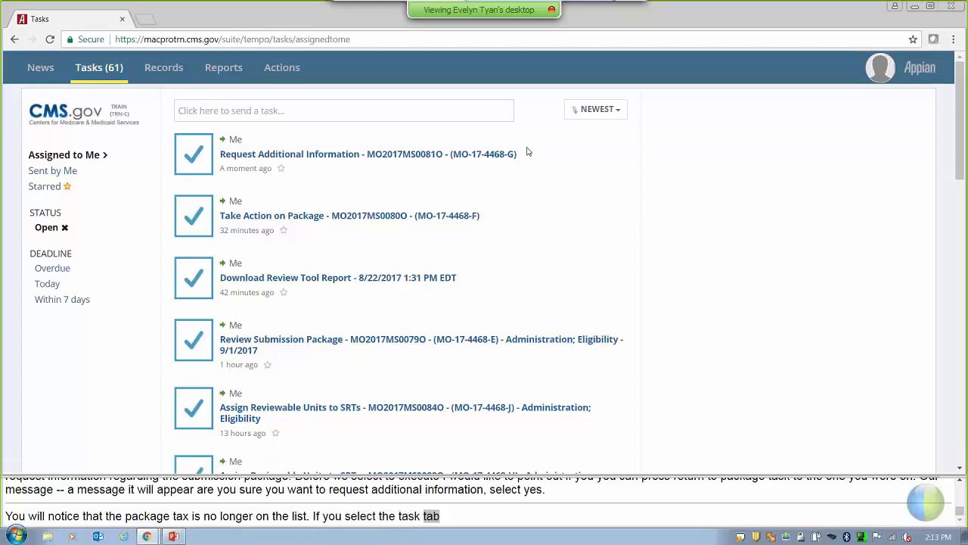
pyautogui.click(379, 154)
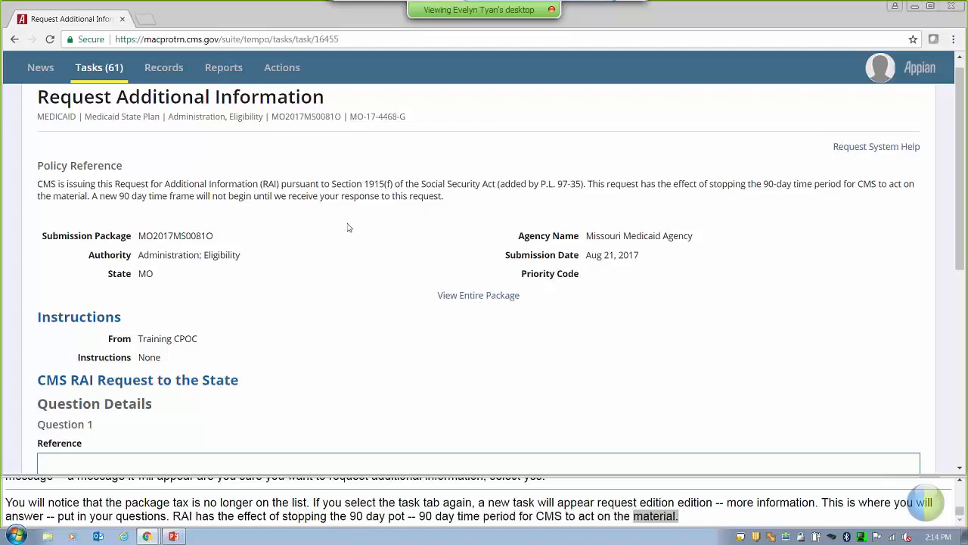
# Open View Entire Package in a new browser tab and switch to it.
pyautogui.rightClick(465, 296)
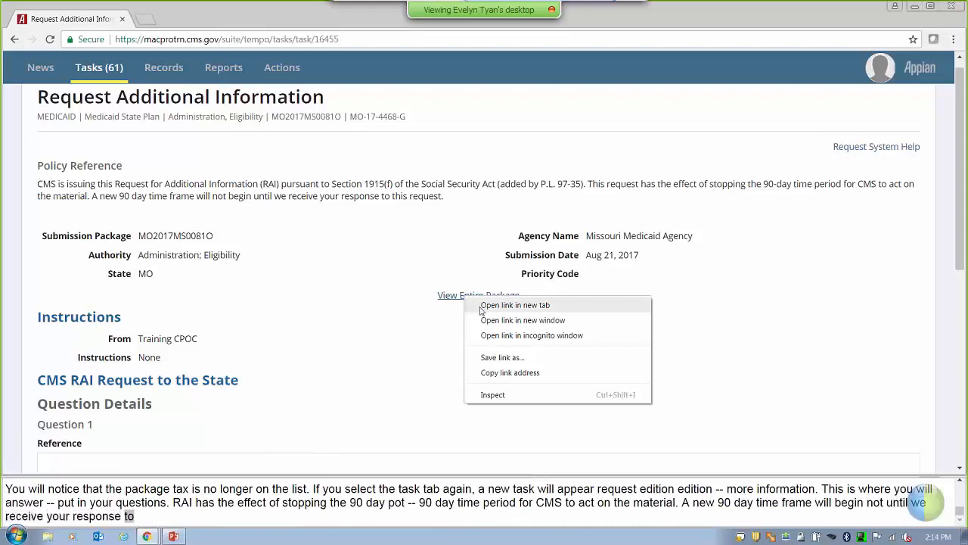
pyautogui.click(514, 305)
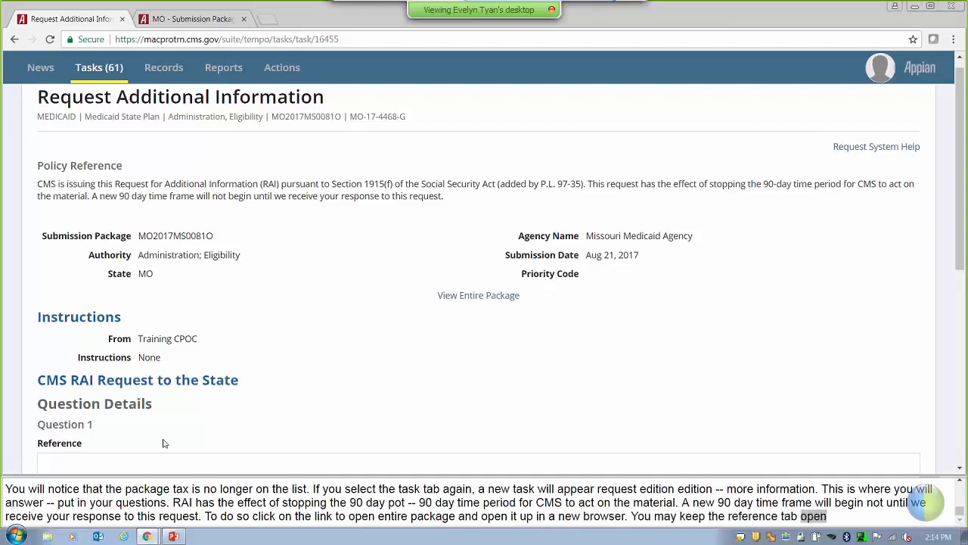
pyautogui.click(196, 22)
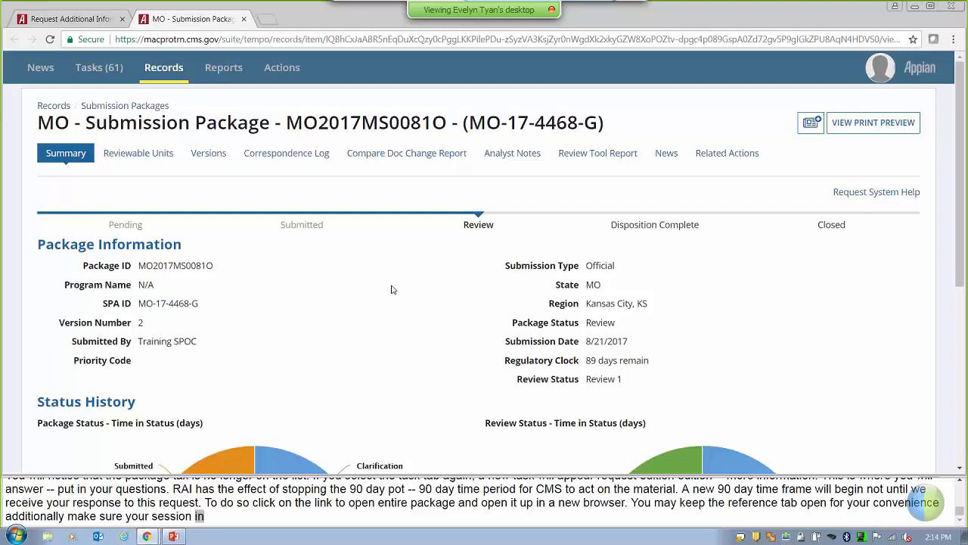
# Review all responses in the package's Parents and Other Caretaker Relatives unit.
pyautogui.click(166, 154)
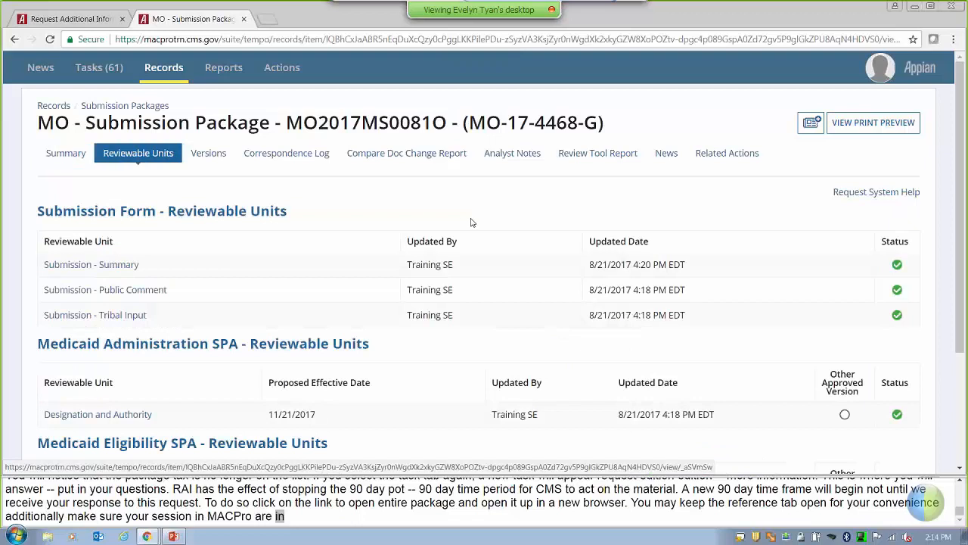
pyautogui.scroll(-2, 186, 381)
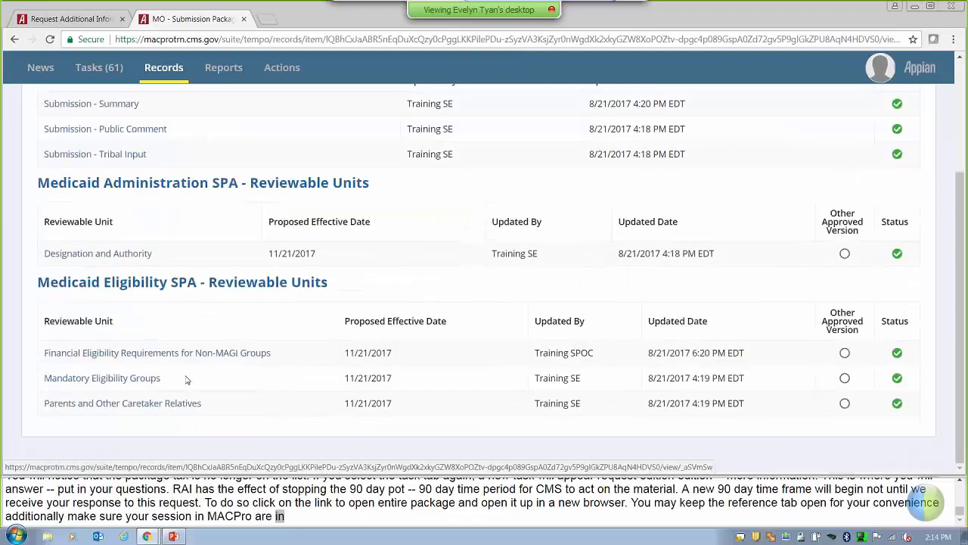
pyautogui.click(154, 407)
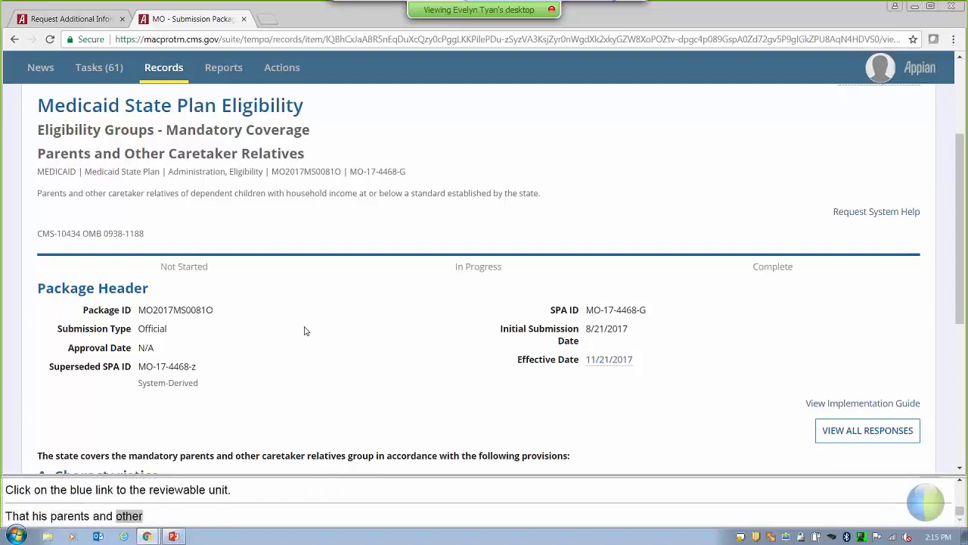
pyautogui.scroll(-5, 311, 333)
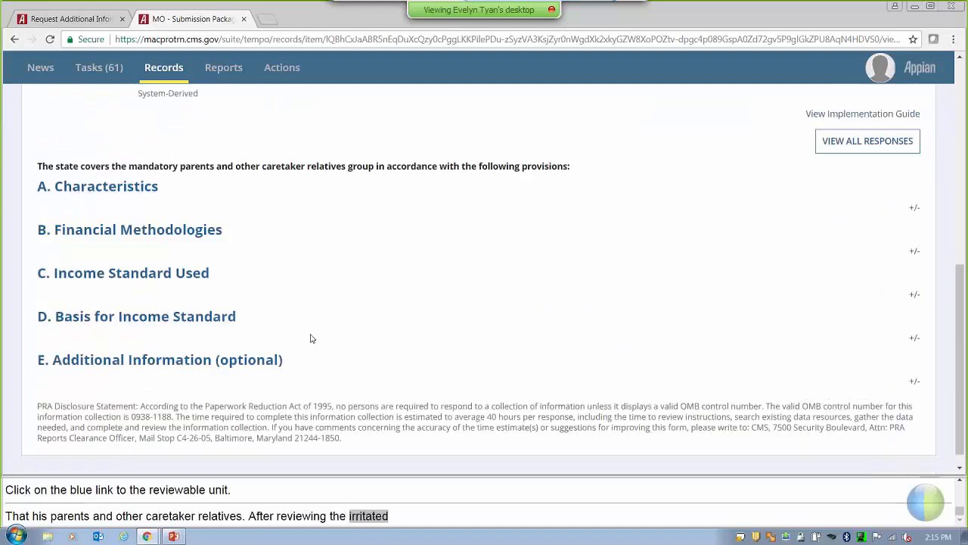
pyautogui.click(835, 126)
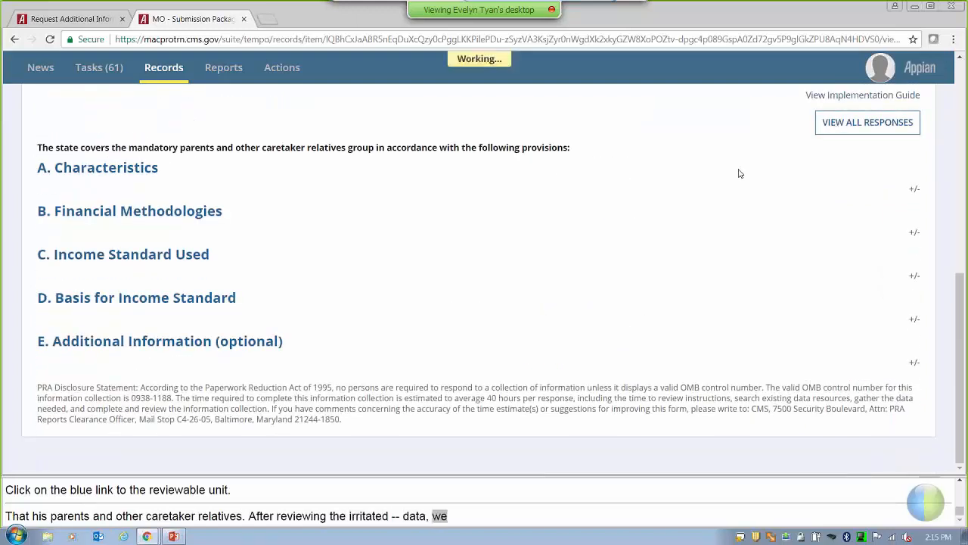
pyautogui.scroll(-5, 583, 334)
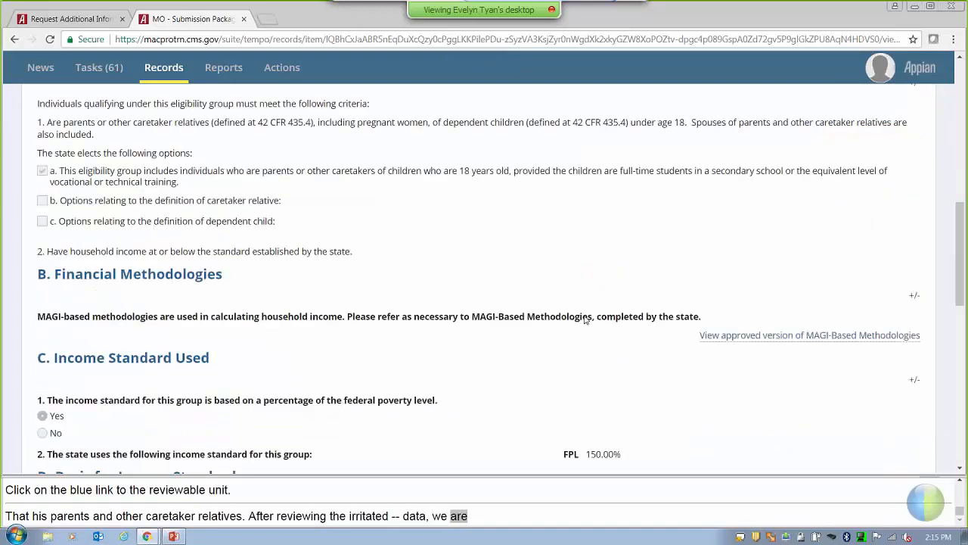
pyautogui.scroll(-2, 584, 334)
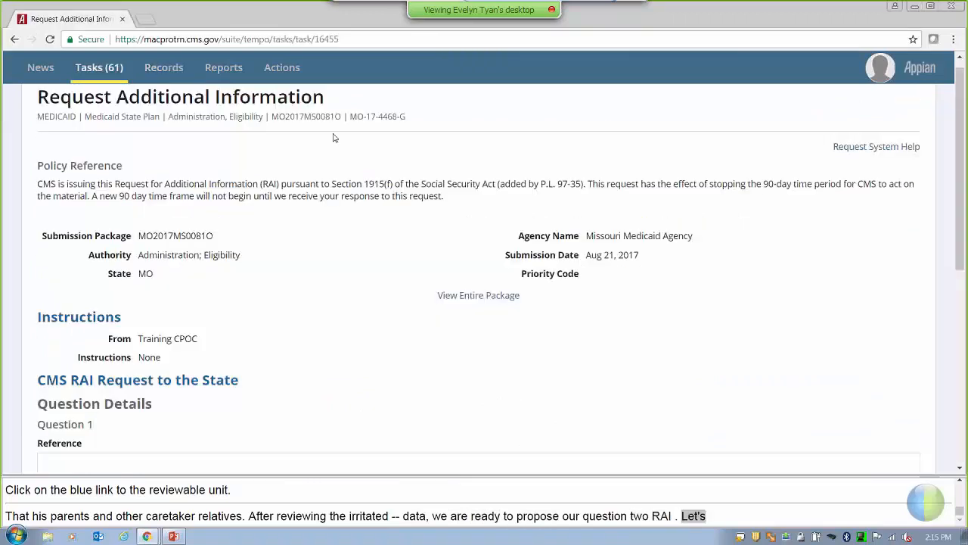
# Close the package tab and scroll the RAI task to the blank Question 1 fields.
pyautogui.click(245, 20)
pyautogui.scroll(-3, 353, 257)
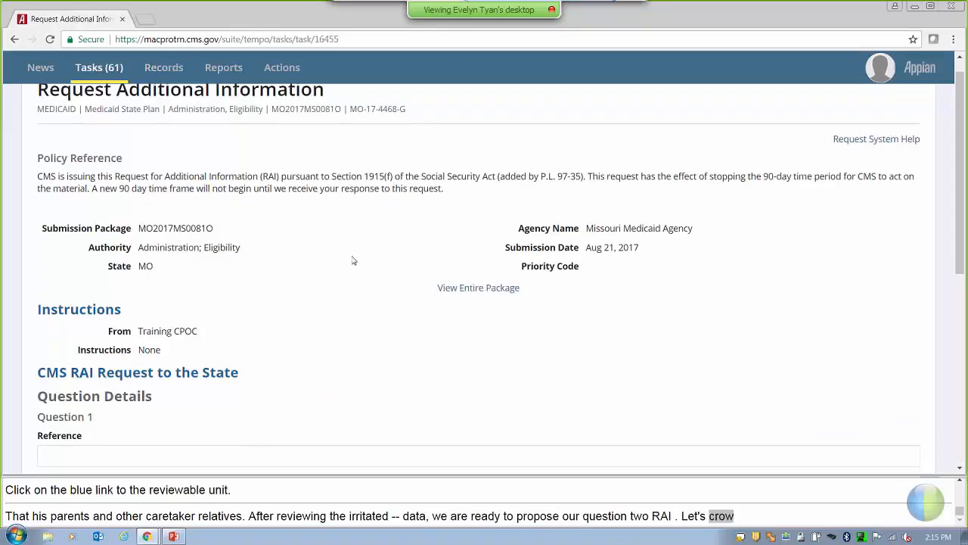
pyautogui.scroll(3, 356, 259)
pyautogui.scroll(1, 360, 259)
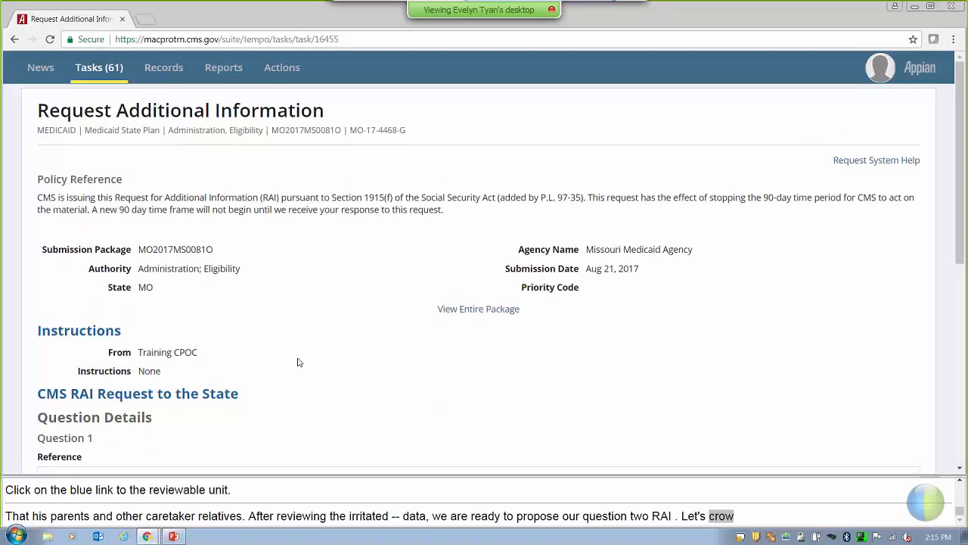
pyautogui.scroll(-5, 297, 361)
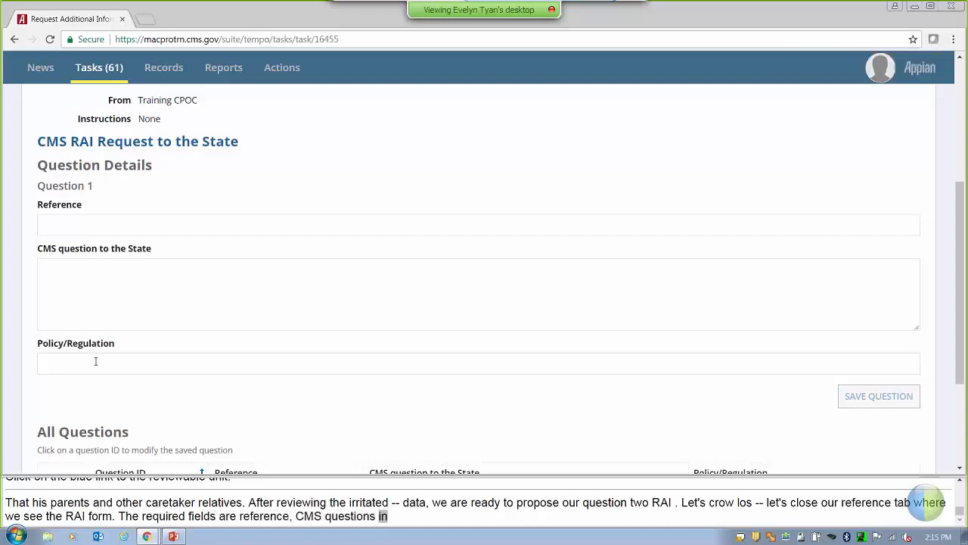
# Save Question 1: reference 'Parents and Other Caretaker Relatives', 'Are you sure the FPL percentages are correct?', Policy.
pyautogui.click(76, 225)
pyautogui.write('Parents')
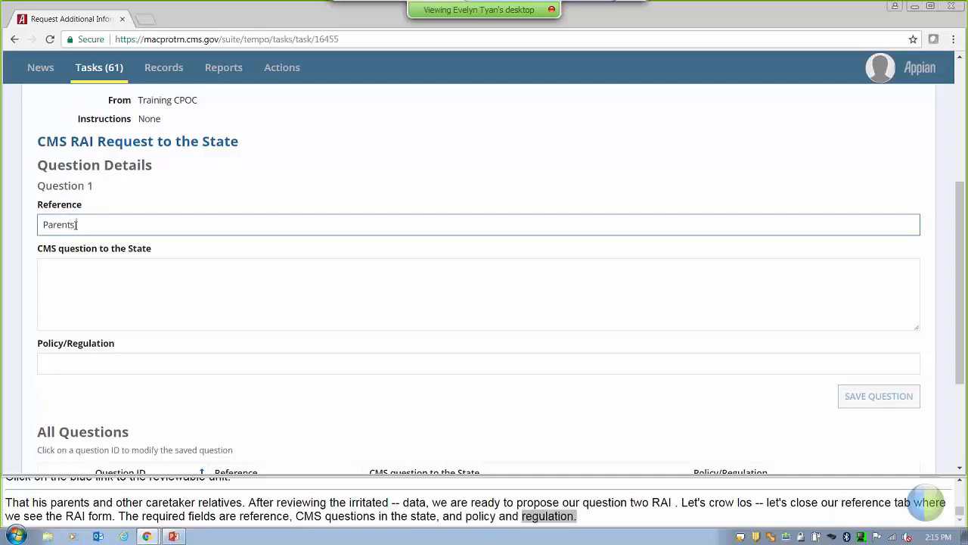
pyautogui.write(' and Other Care')
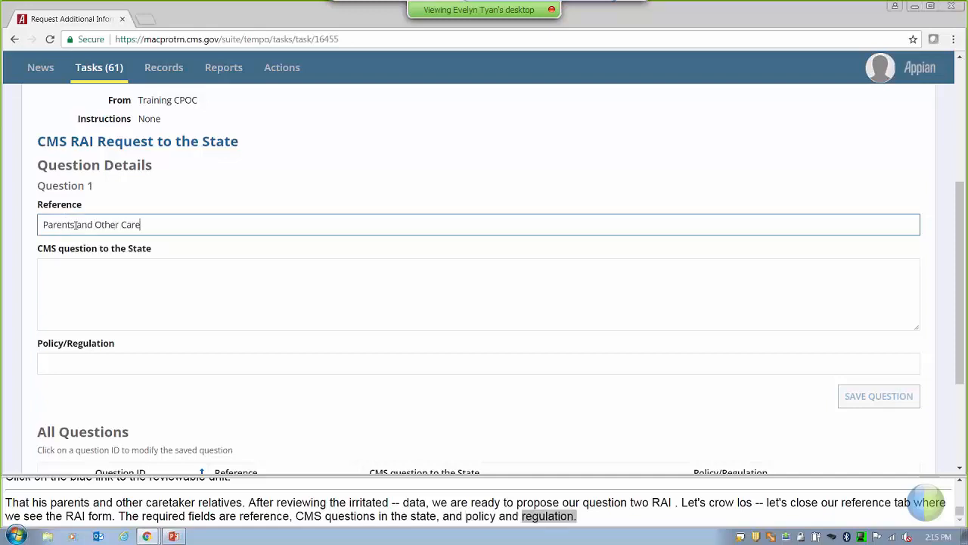
pyautogui.write('taker Relatives RU')
pyautogui.press('Tab')
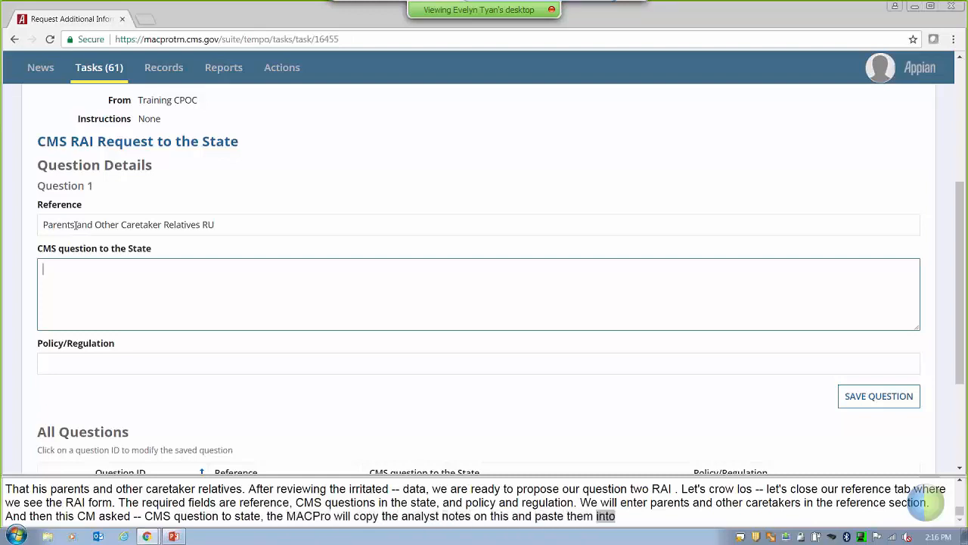
pyautogui.write('re your')
pyautogui.press('BackSpace')
pyautogui.write('sure the')
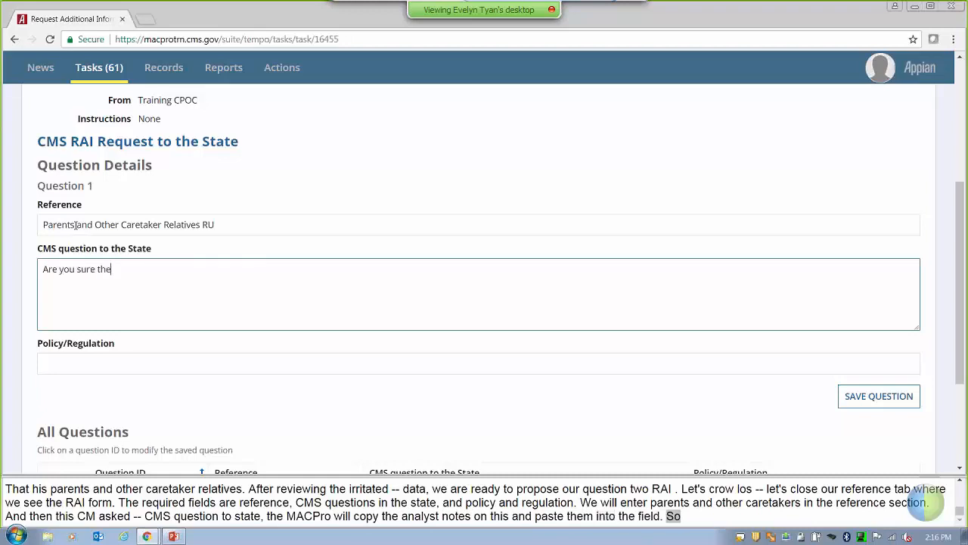
pyautogui.write(' FPL')
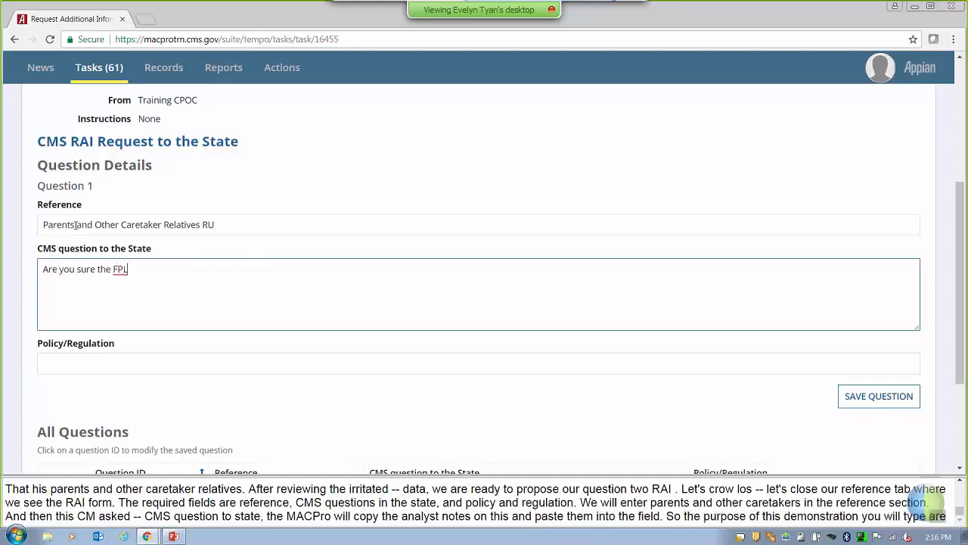
pyautogui.write(' percentages are correct?')
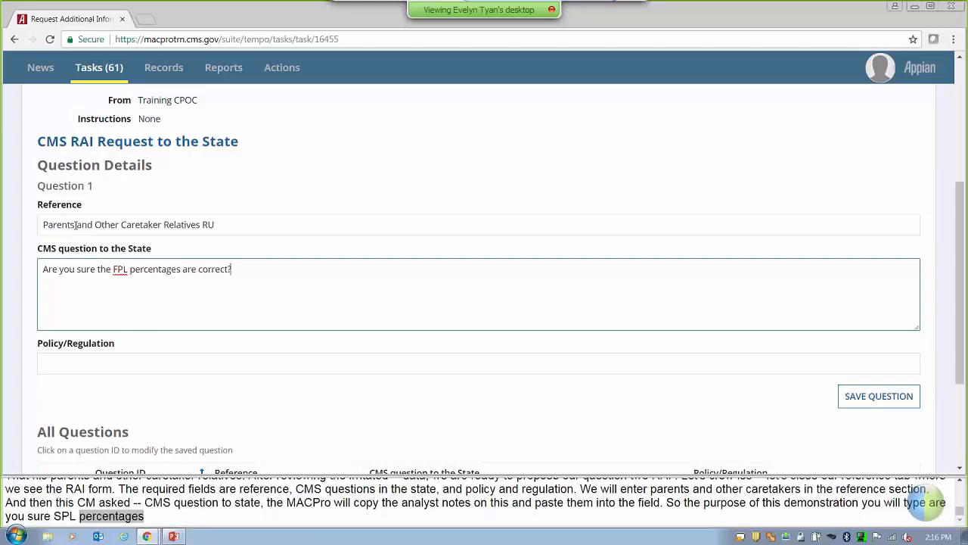
pyautogui.click(95, 369)
pyautogui.write('Policy')
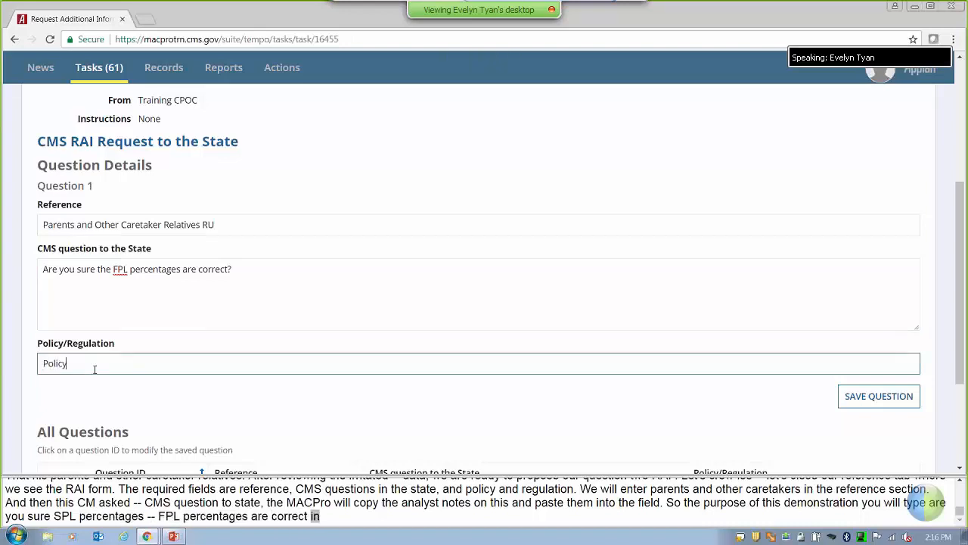
pyautogui.click(194, 401)
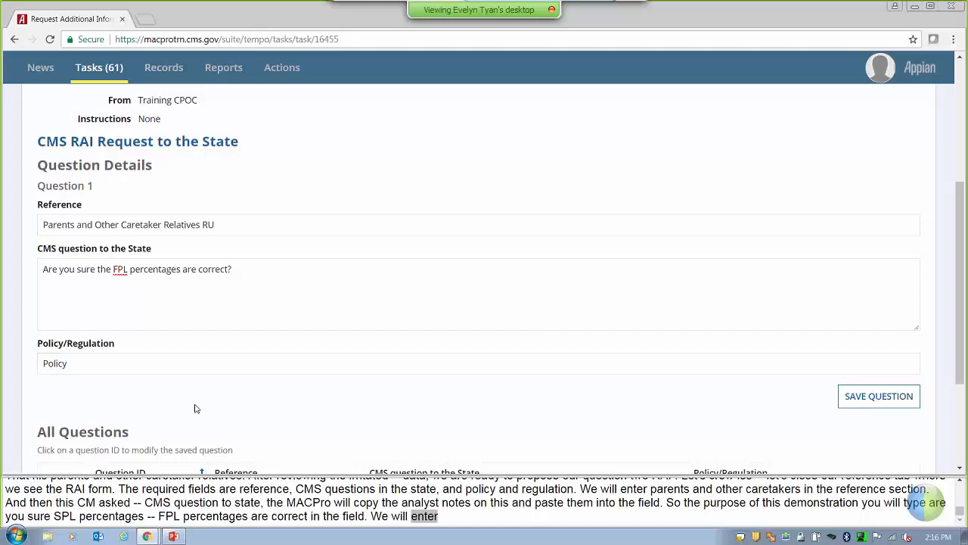
pyautogui.click(901, 404)
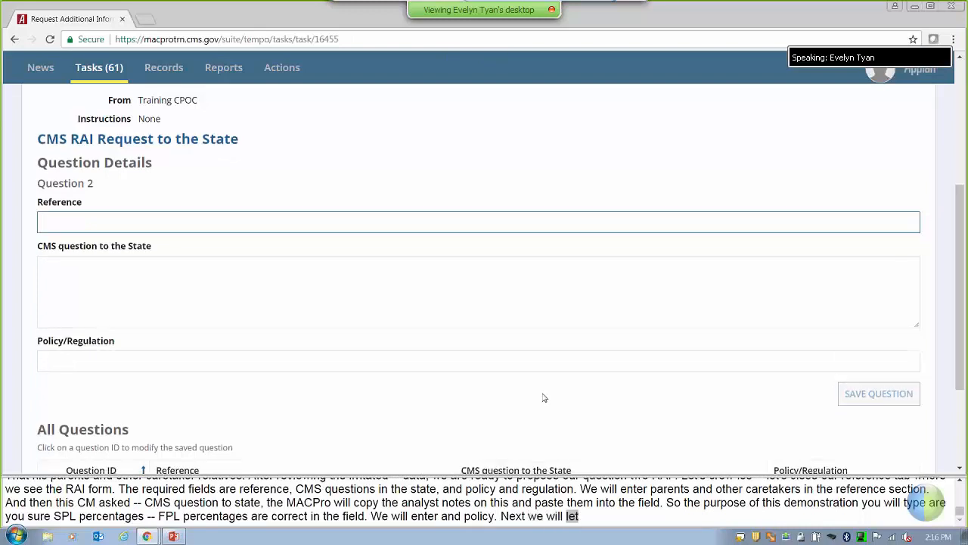
pyautogui.scroll(-2, 543, 398)
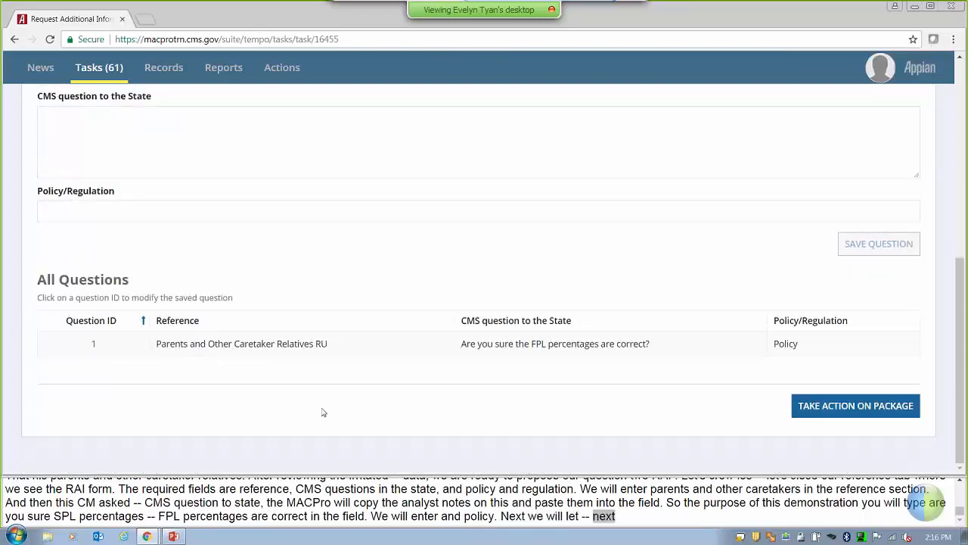
pyautogui.click(94, 345)
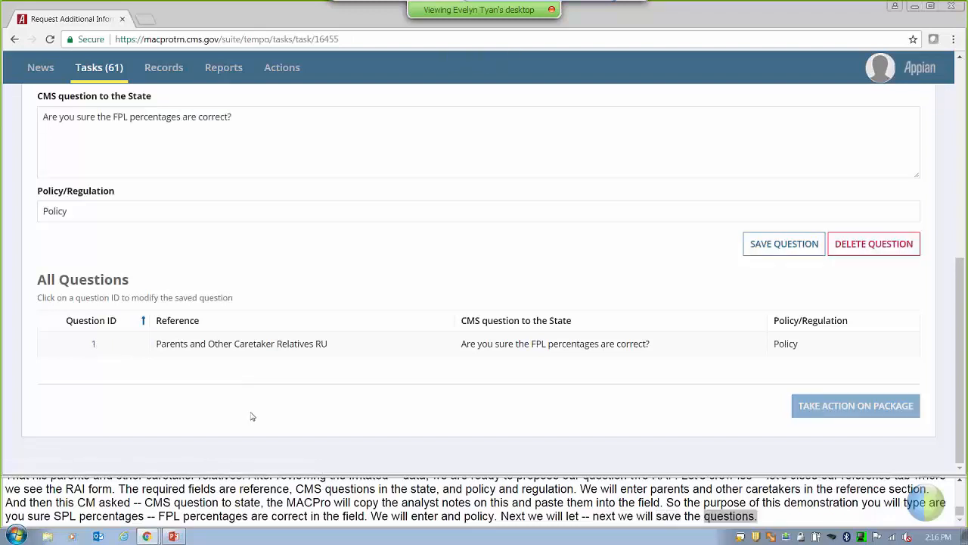
pyautogui.scroll(3, 146, 280)
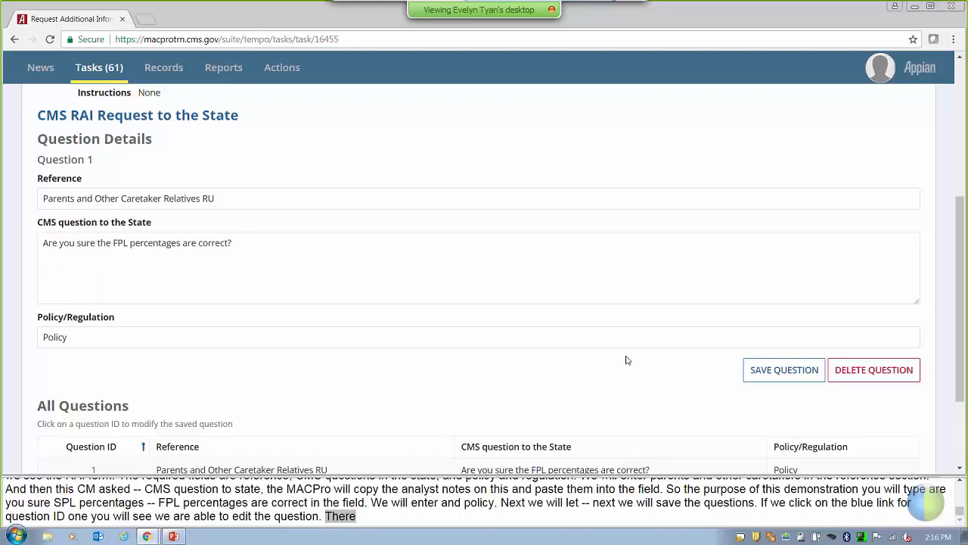
pyautogui.click(772, 375)
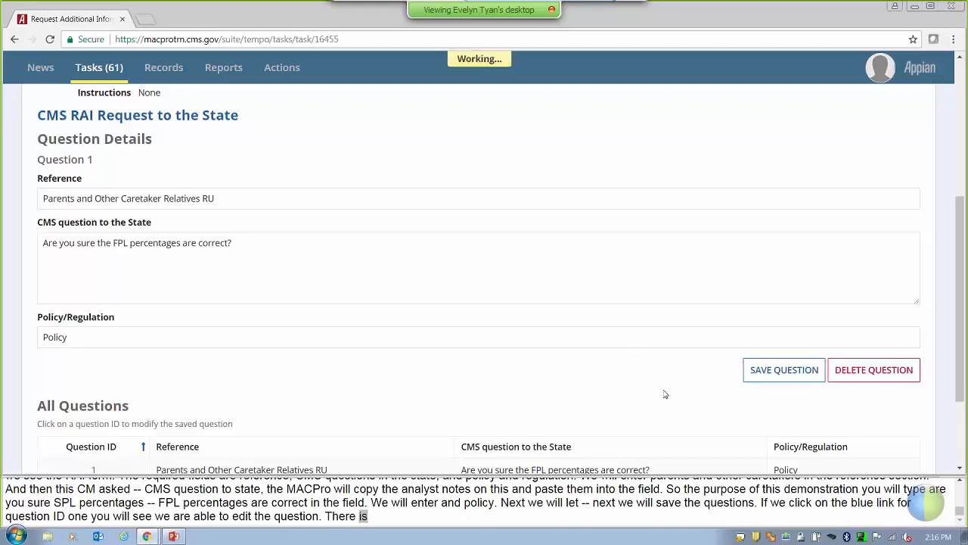
pyautogui.scroll(-2, 665, 394)
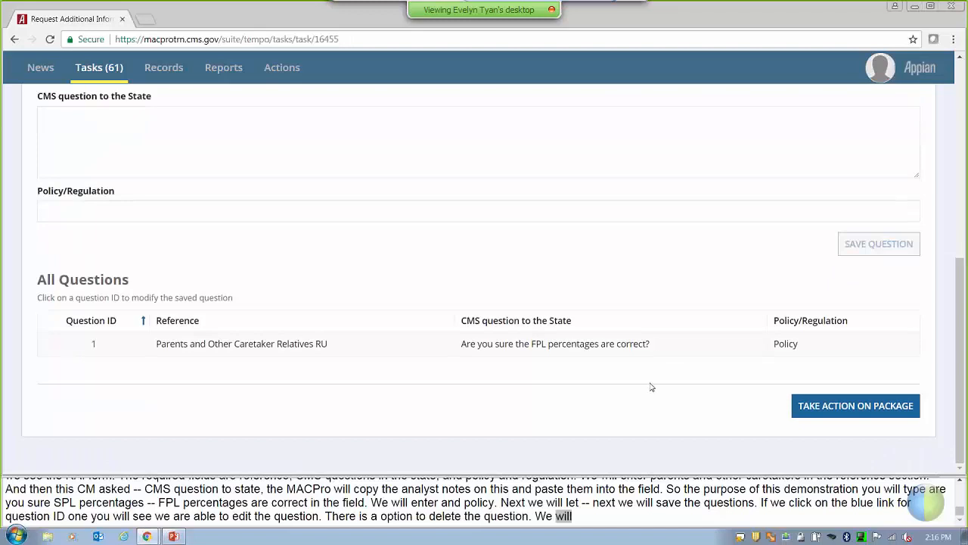
pyautogui.scroll(3, 645, 385)
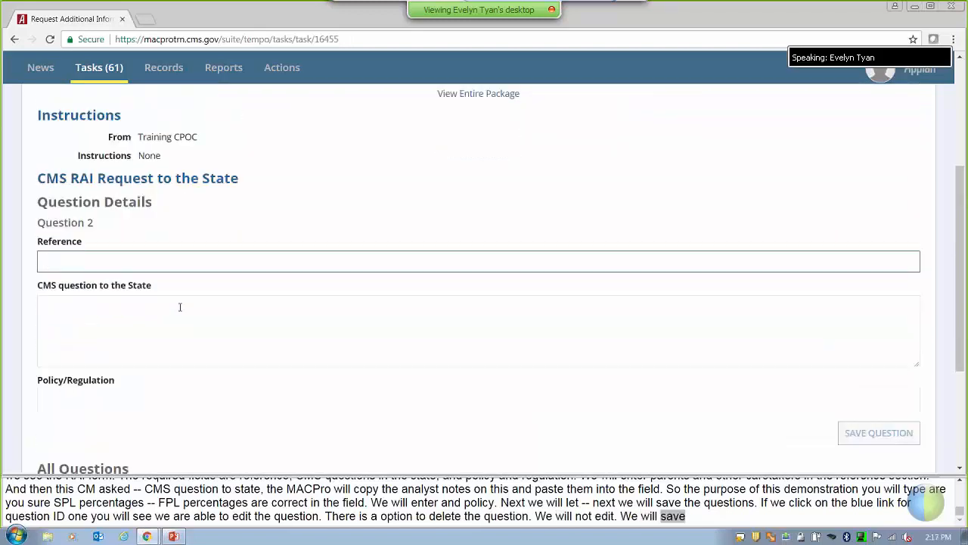
# Save Question 2 with Example Reference, Example Question and Example Policy.
pyautogui.write('xample Ref')
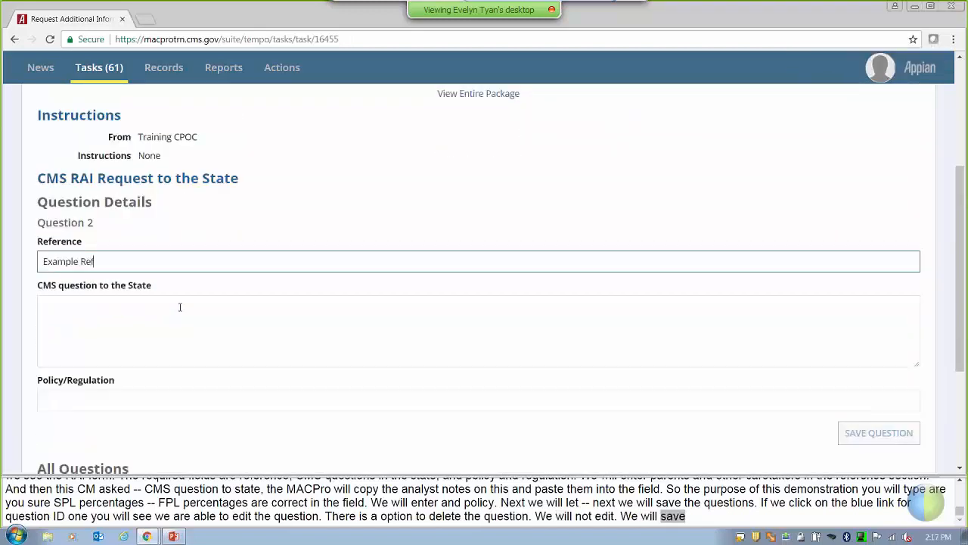
pyautogui.write('erence')
pyautogui.click(180, 306)
pyautogui.write('Example')
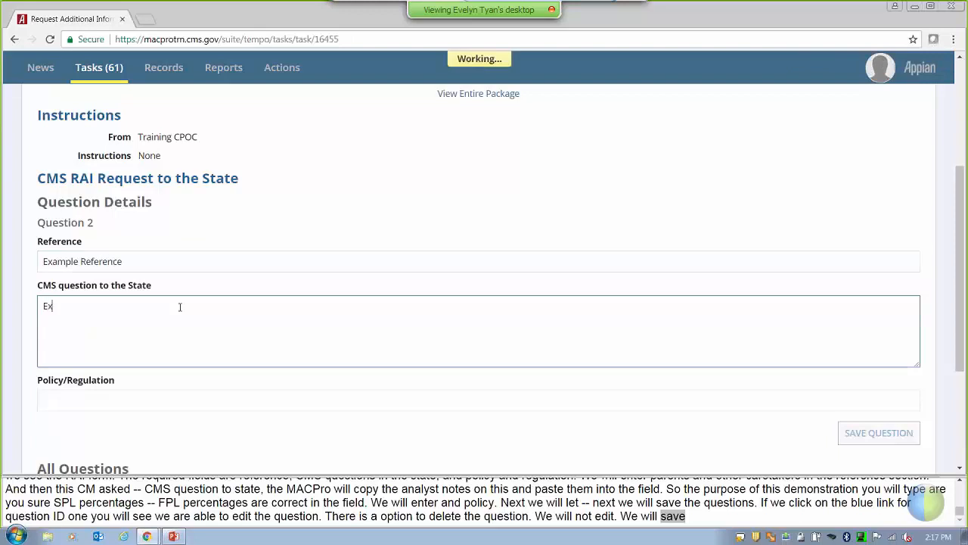
pyautogui.write('stion')
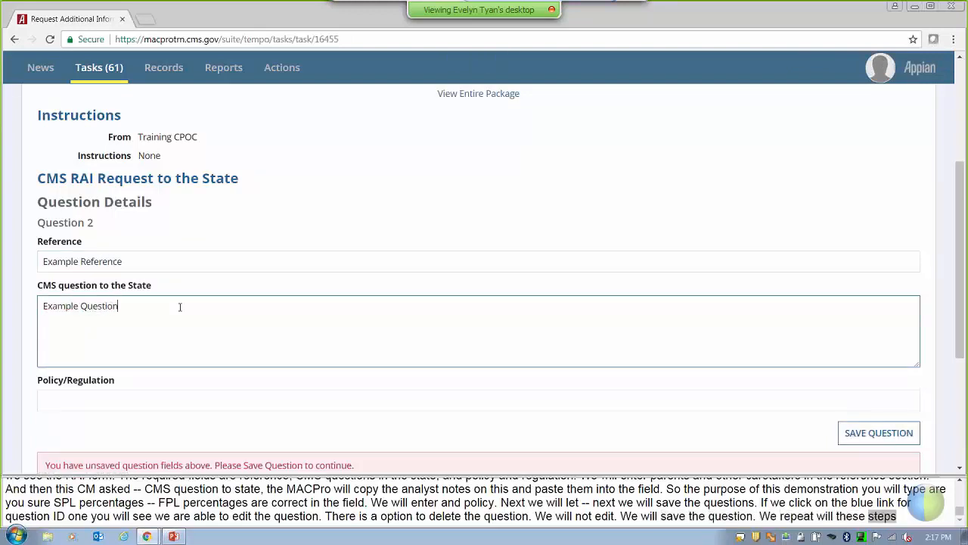
pyautogui.press('Tab')
pyautogui.write('E')
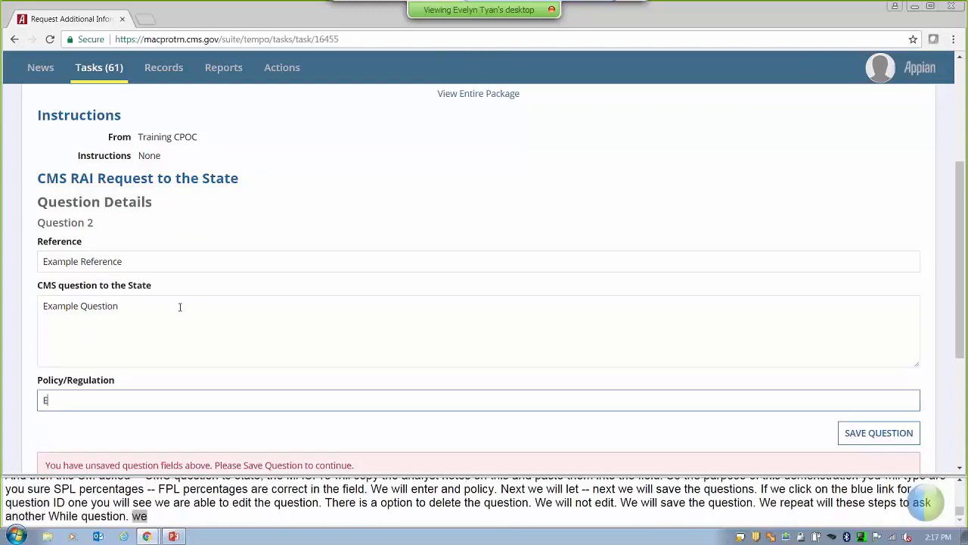
pyautogui.write('xample Policy')
pyautogui.click(306, 213)
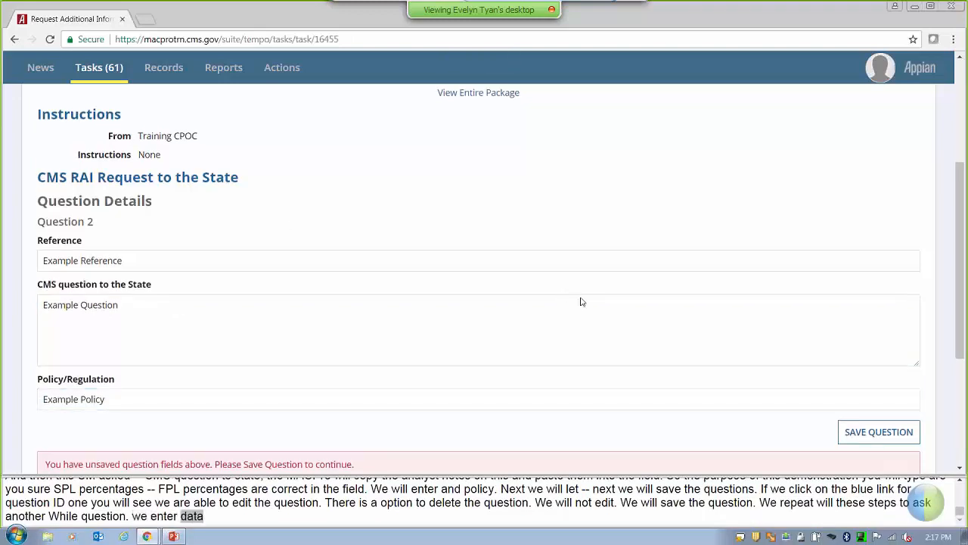
pyautogui.scroll(-3, 579, 300)
pyautogui.click(870, 307)
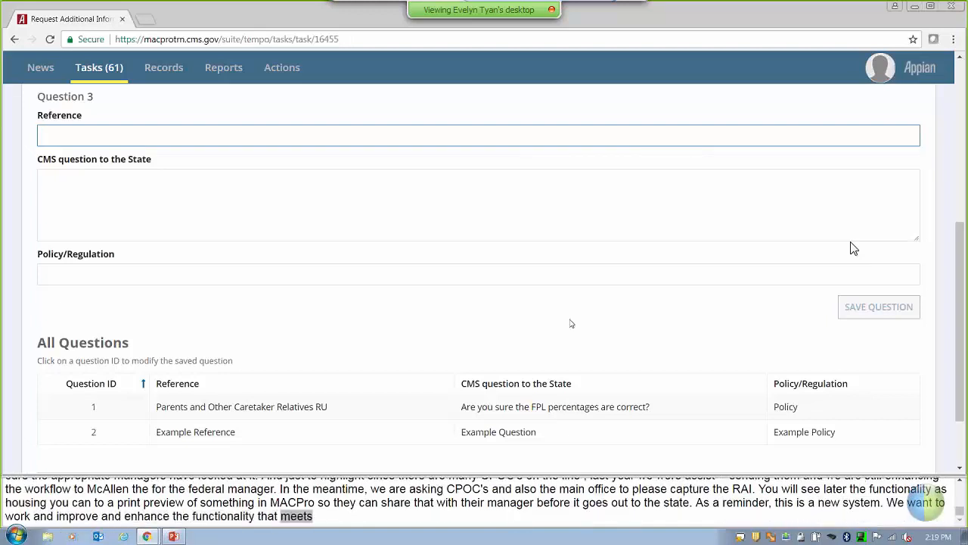
# Take action on package MO2017MS0081O again and confirm, reaching Choose Action.
pyautogui.scroll(-2, 653, 284)
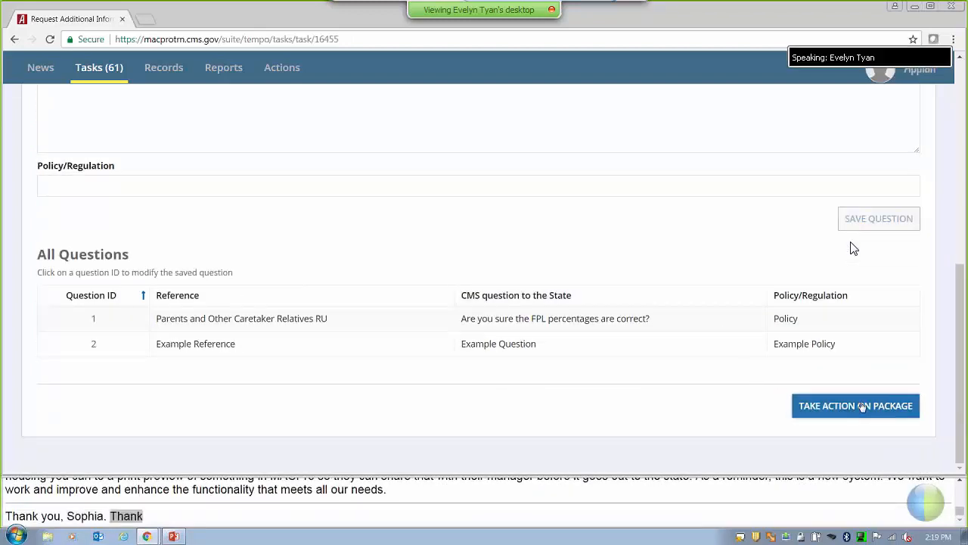
pyautogui.click(861, 407)
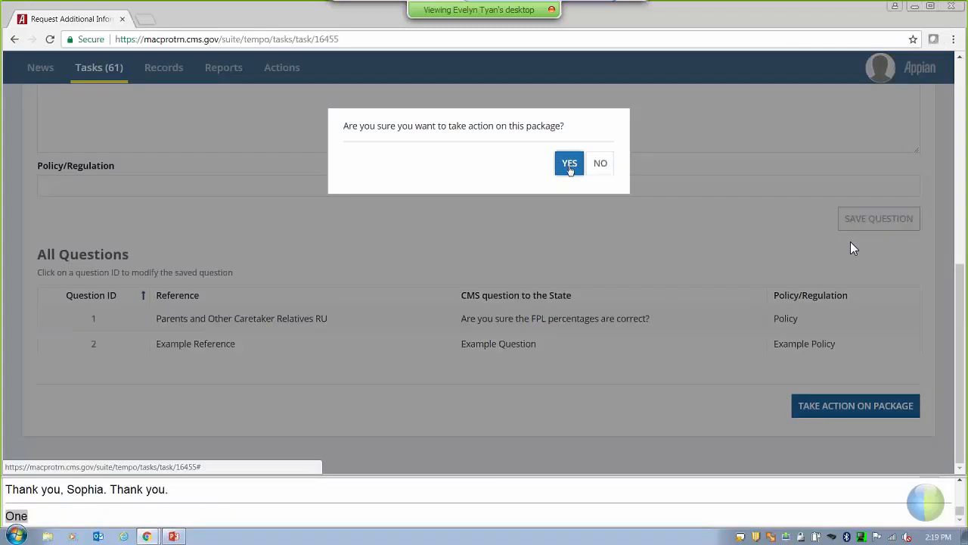
pyautogui.click(569, 164)
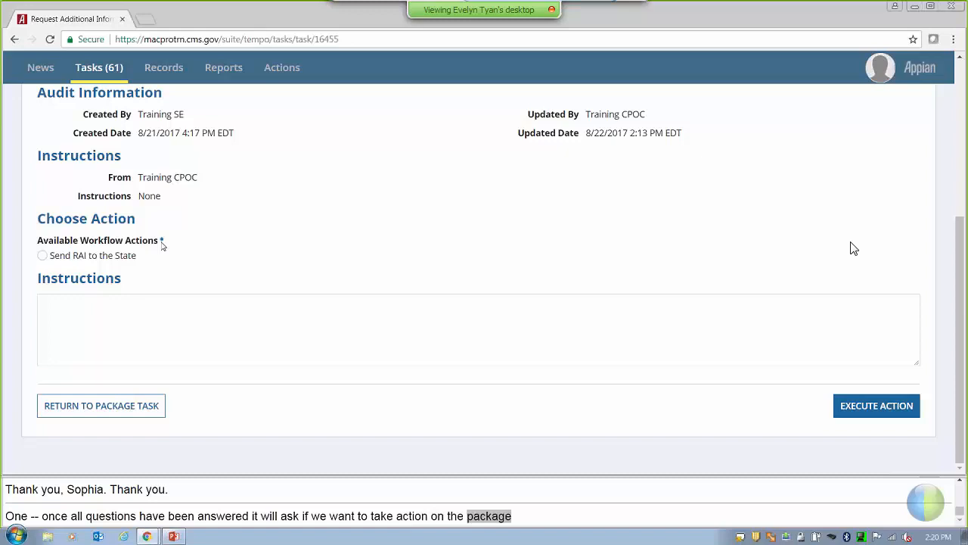
# Execute and confirm Send RAI to the State, then show the 'RAI Process: Detailed View' slide.
pyautogui.click(104, 259)
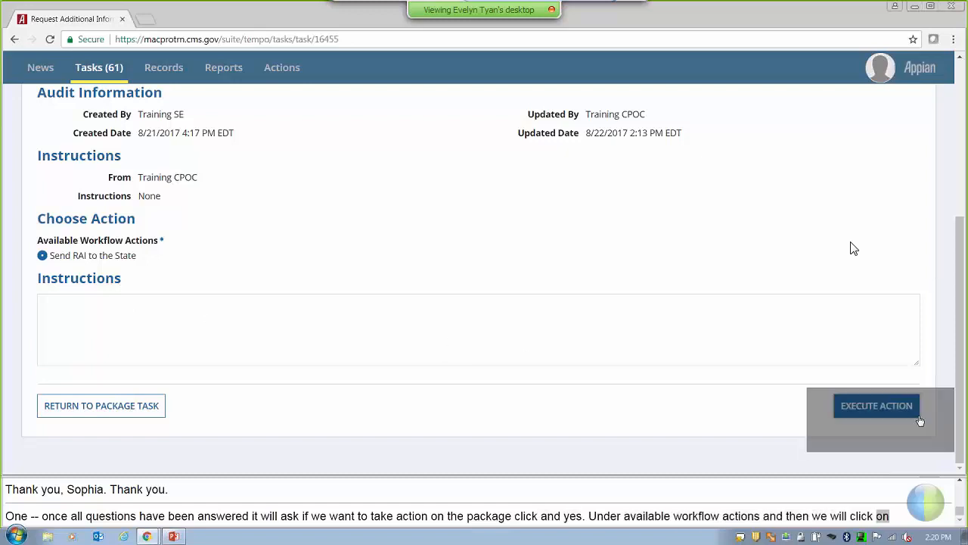
pyautogui.click(912, 413)
pyautogui.click(579, 178)
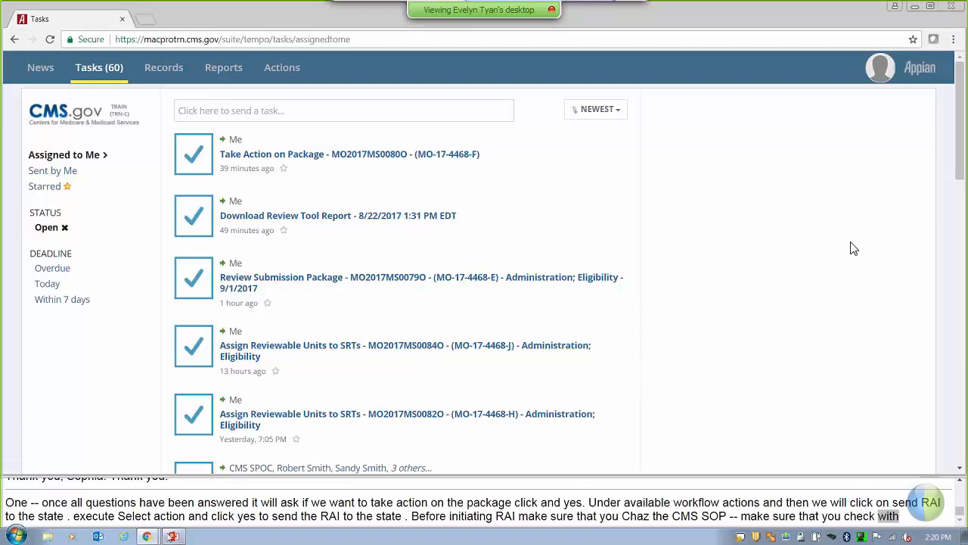
pyautogui.click(114, 512)
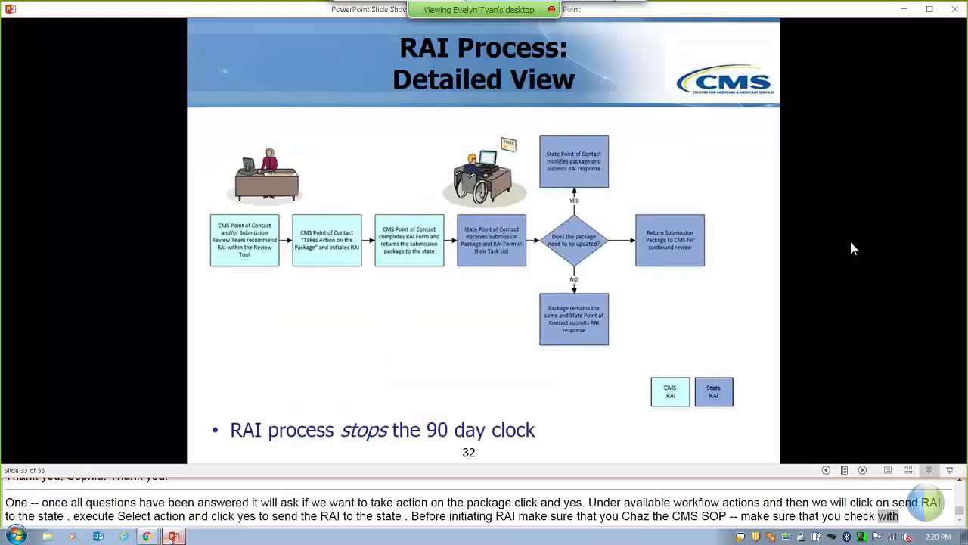